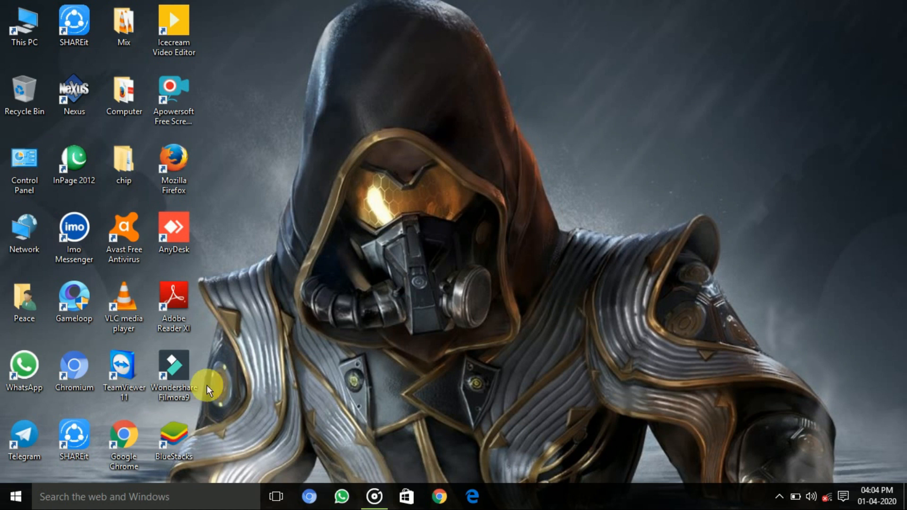
click(15, 497)
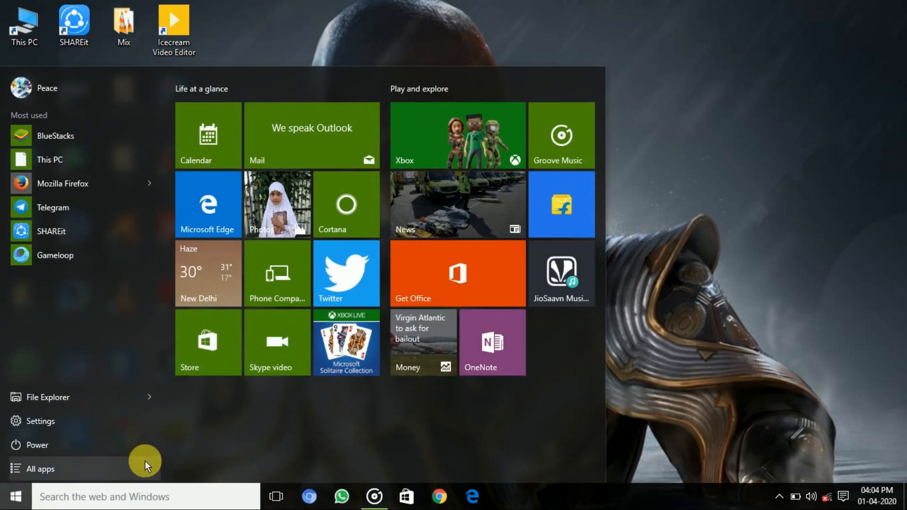
click(66, 467)
scroll(89, 372, down, 10)
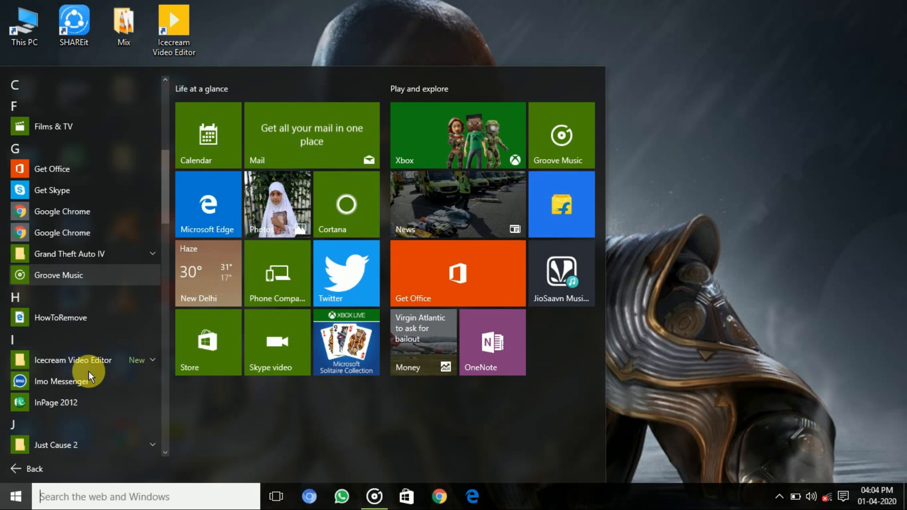
scroll(89, 370, down, 5)
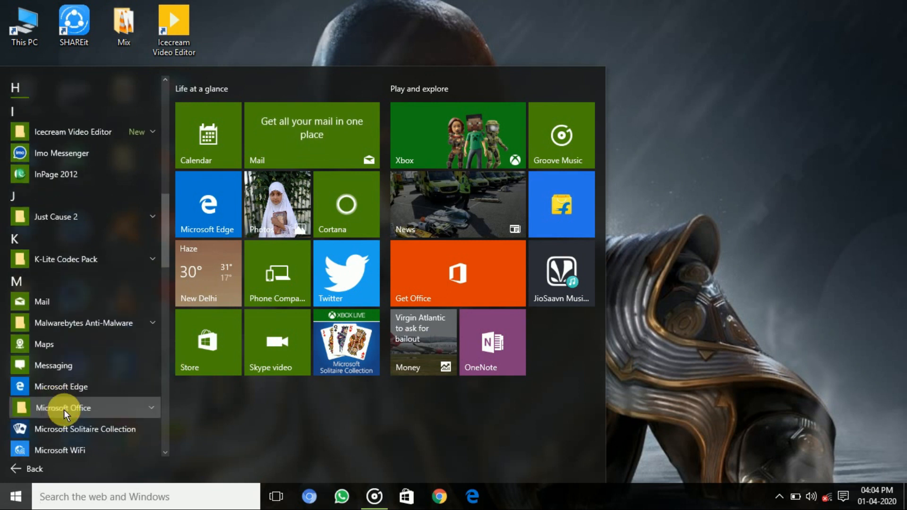
click(576, 314)
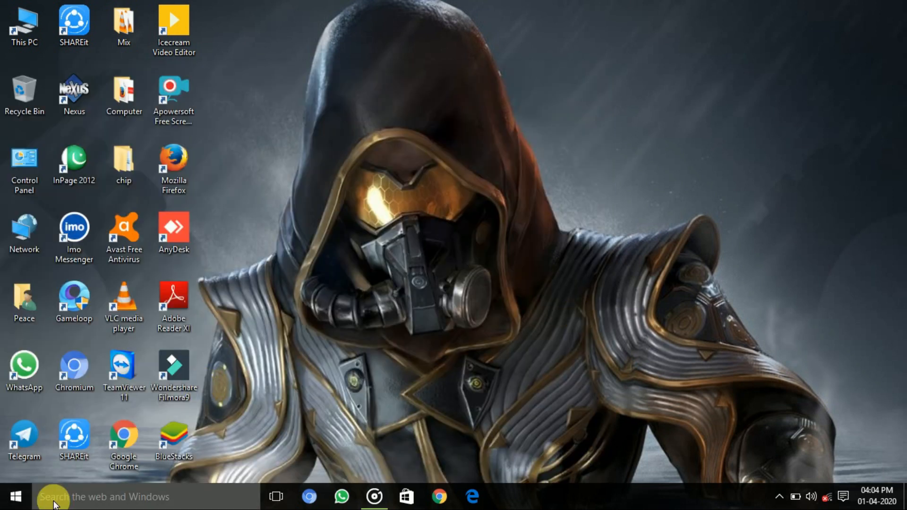
Step: Launch Microsoft Excel 2007 from the Microsoft Office folder in the list of installed applications
click(15, 496)
click(67, 468)
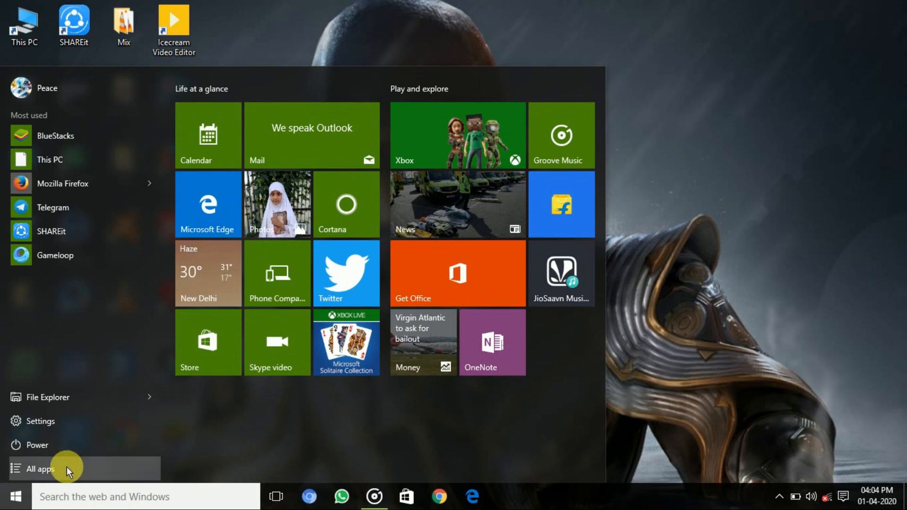
scroll(89, 372, down, 5)
scroll(89, 370, down, 4)
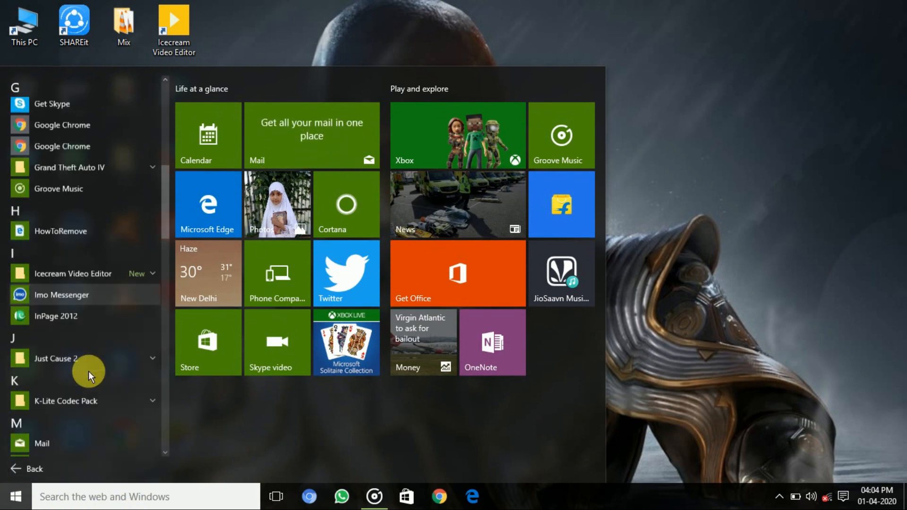
click(64, 410)
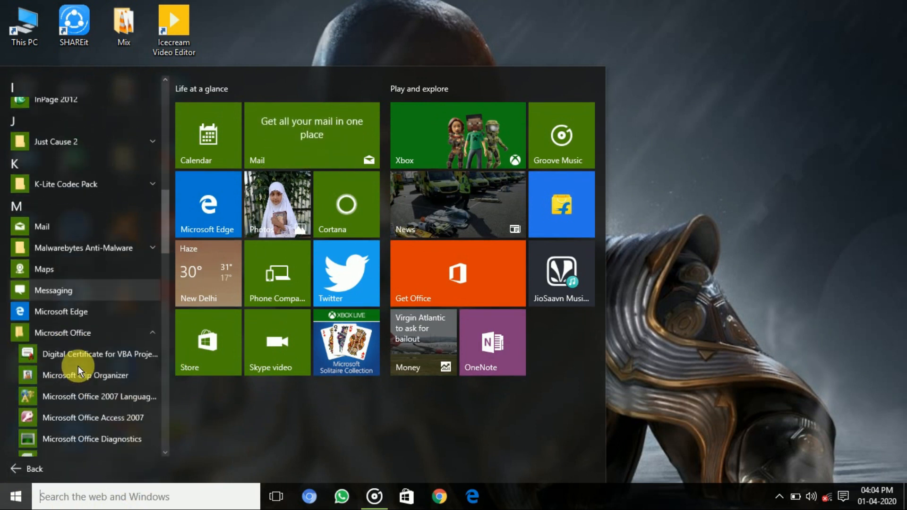
scroll(85, 378, down, 3)
click(88, 423)
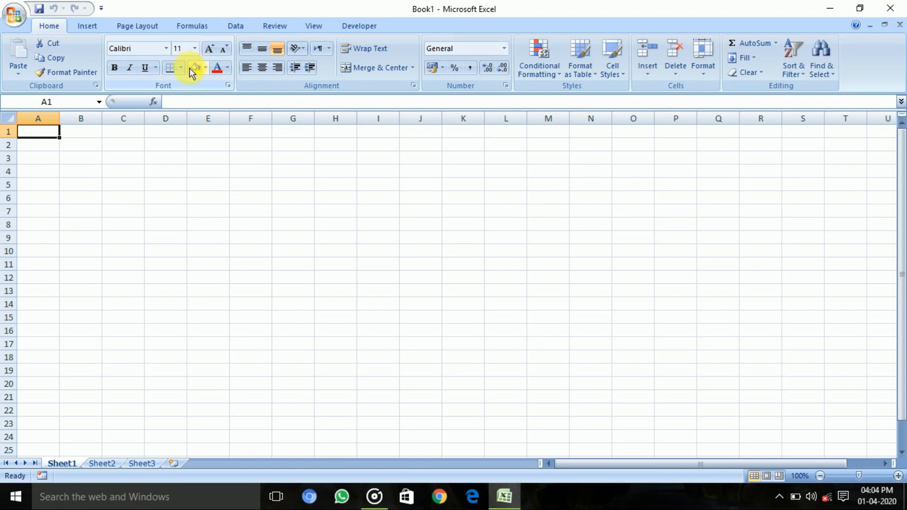
Step: Reduce the font size of the entire sheet to 10 and select cell A1
key(ctrl+a)
click(223, 51)
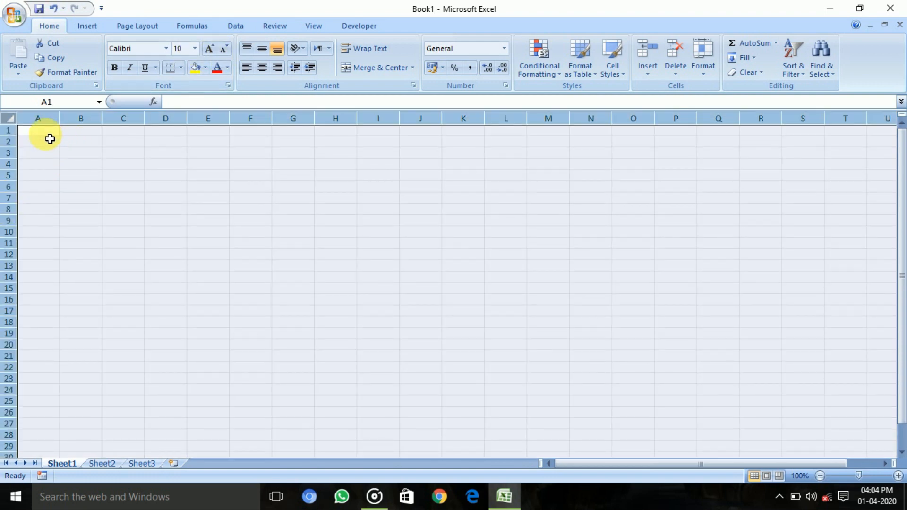
click(45, 132)
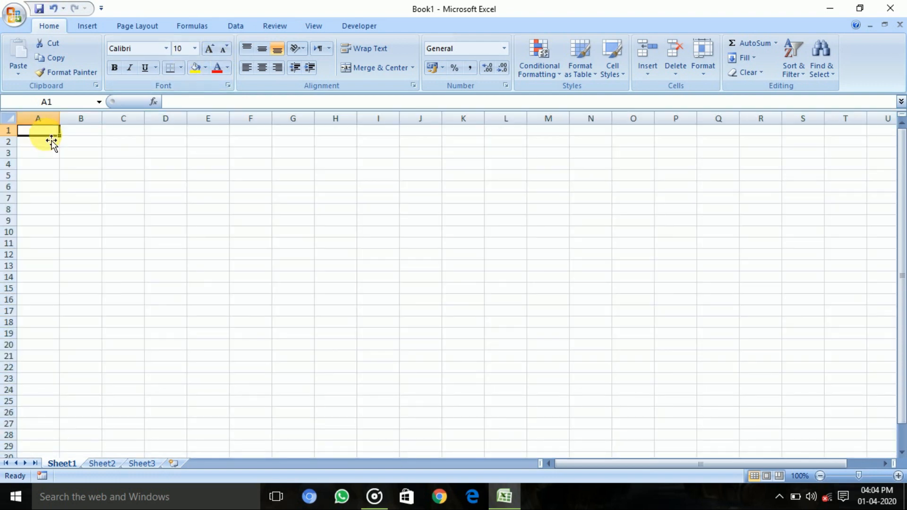
Step: Enter "My Computer" in cell A1 and fit the width of column A to the text
text(My Comp)
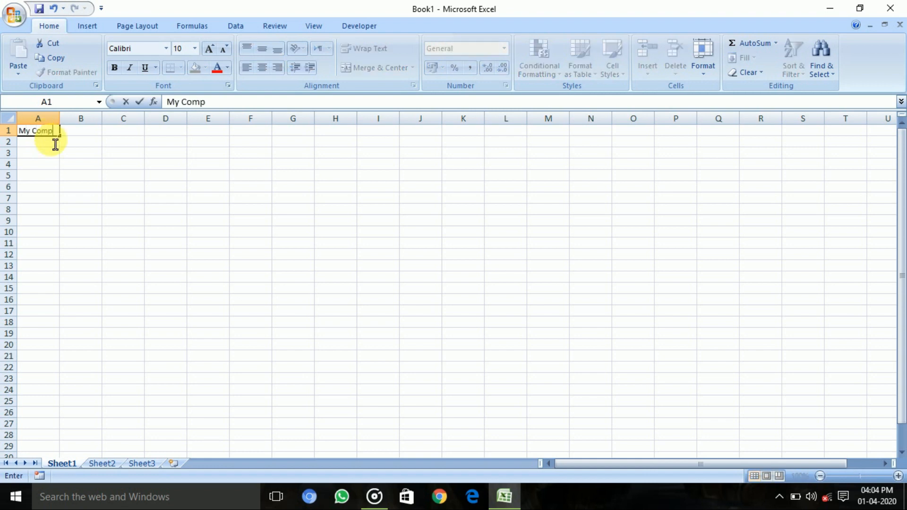
text(uter)
click(80, 142)
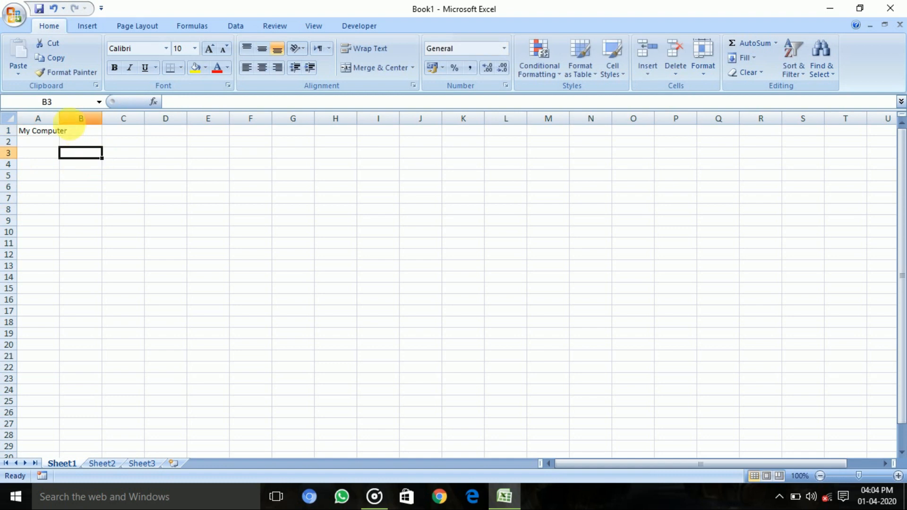
double_click(60, 118)
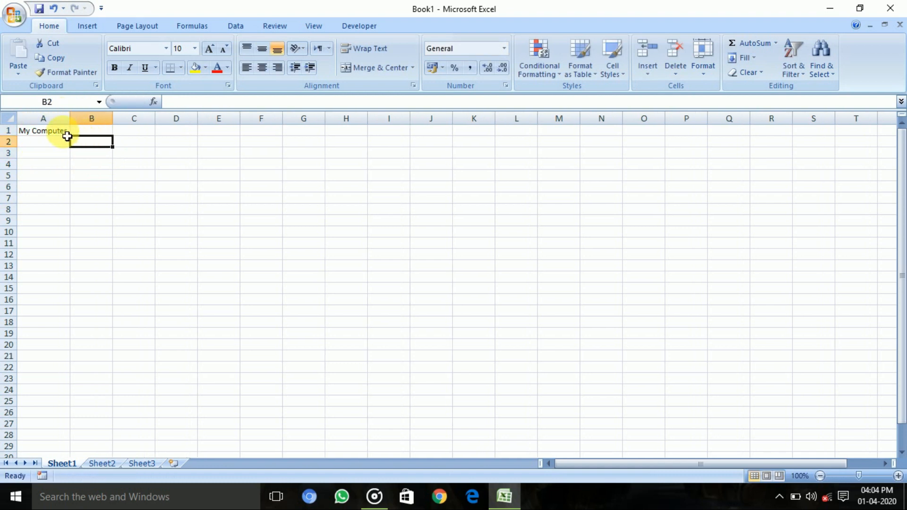
Step: Change the font color of the text in cell A1 to a darker purple theme color
click(64, 133)
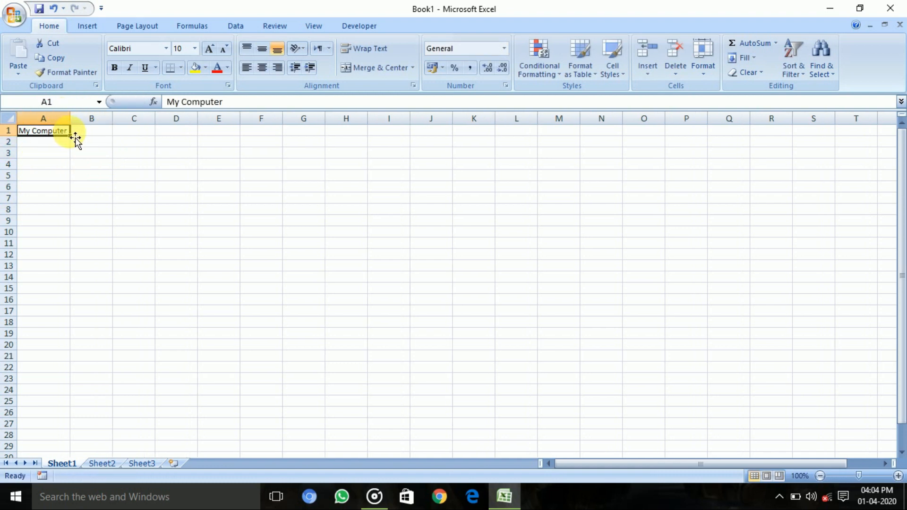
click(37, 145)
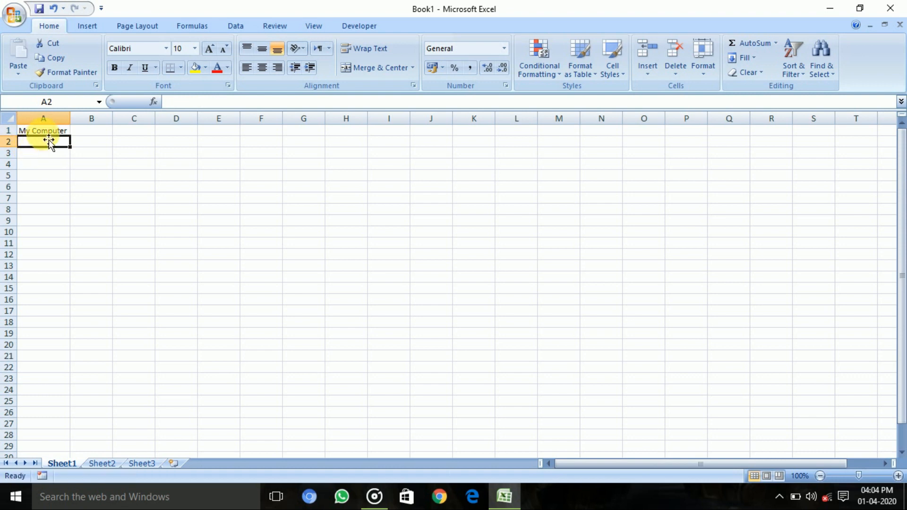
click(66, 132)
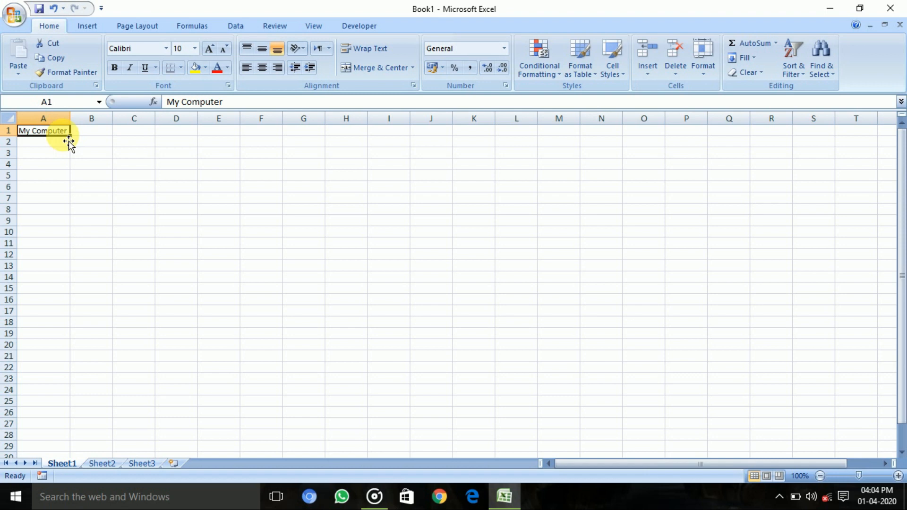
double_click(68, 131)
drag(71, 134, 9, 149)
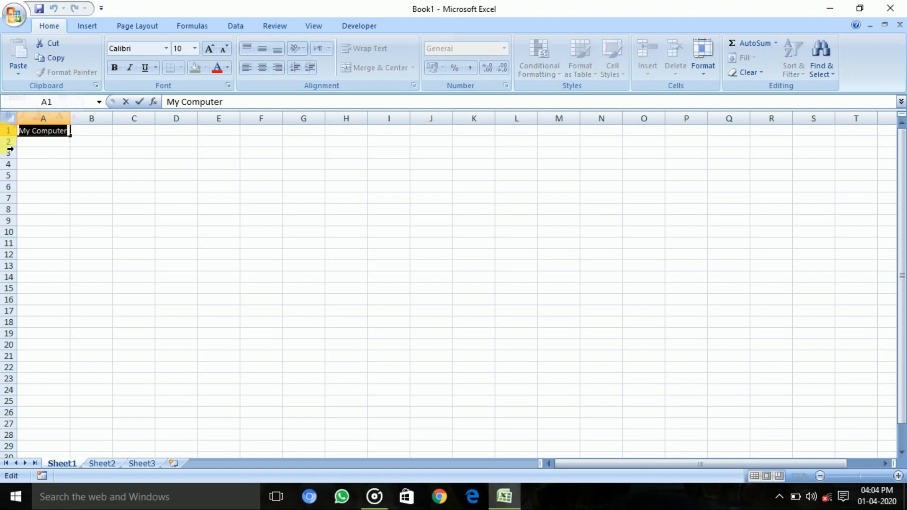
click(227, 67)
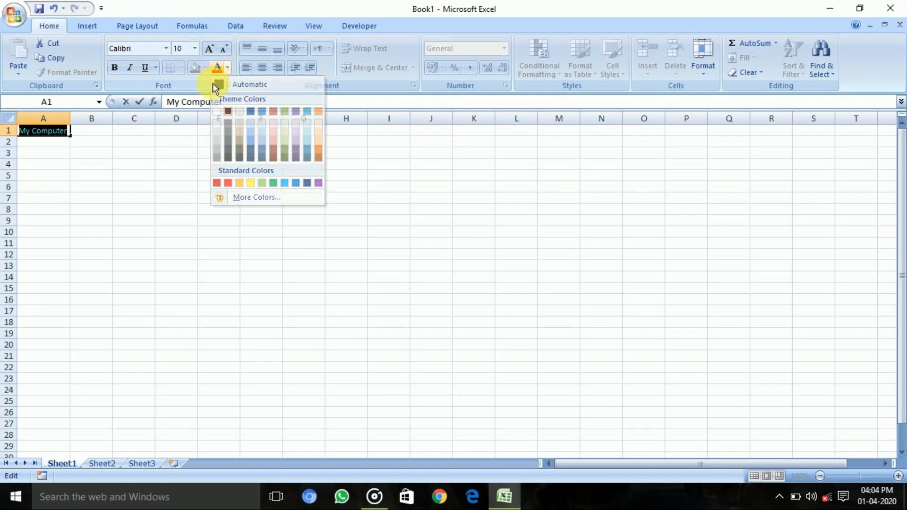
click(213, 84)
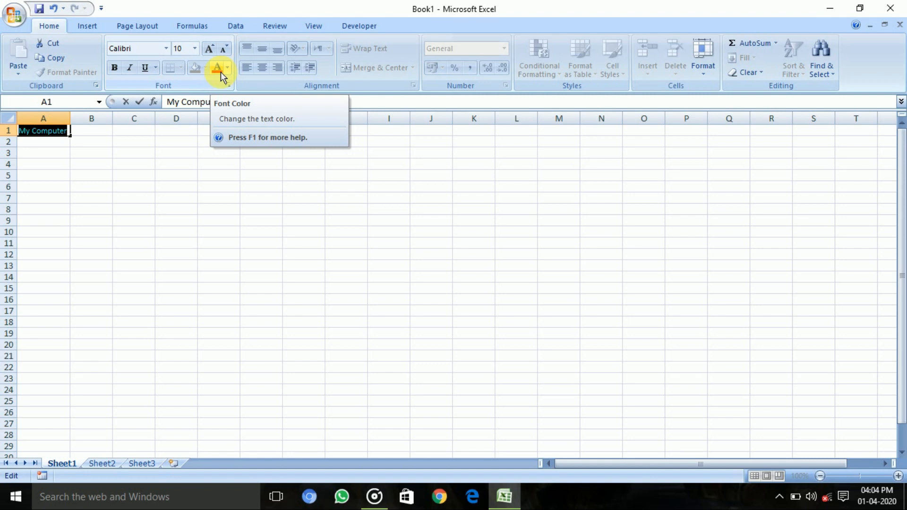
click(227, 71)
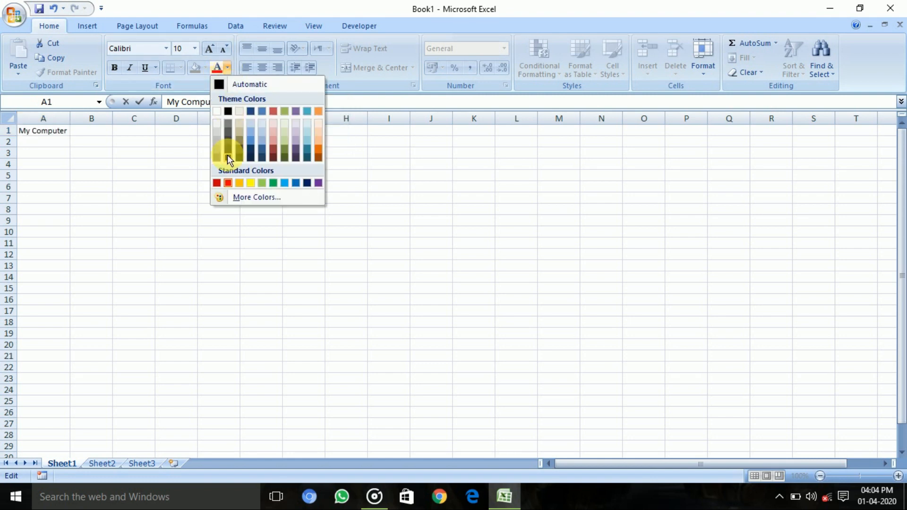
click(296, 151)
click(68, 141)
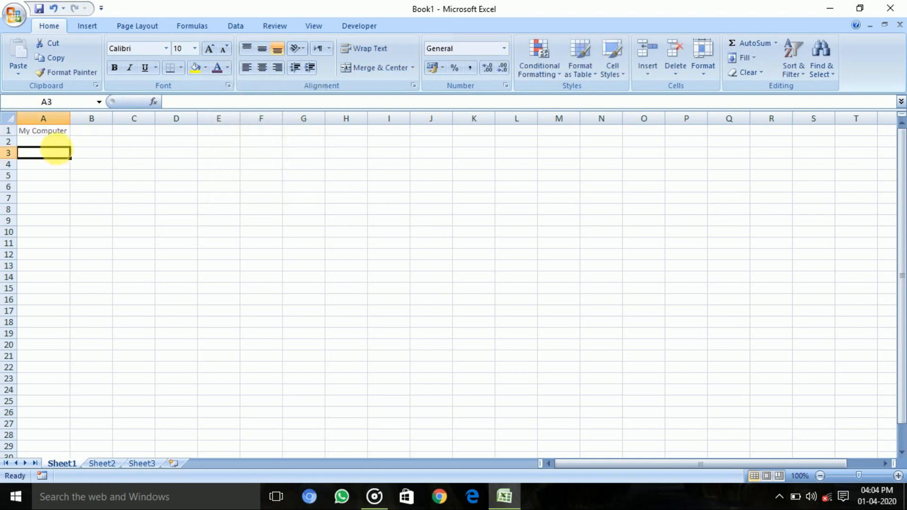
Step: Fill the text and formatting of cell A1 down the column to cell A16
click(66, 132)
drag(70, 136, 64, 300)
click(134, 222)
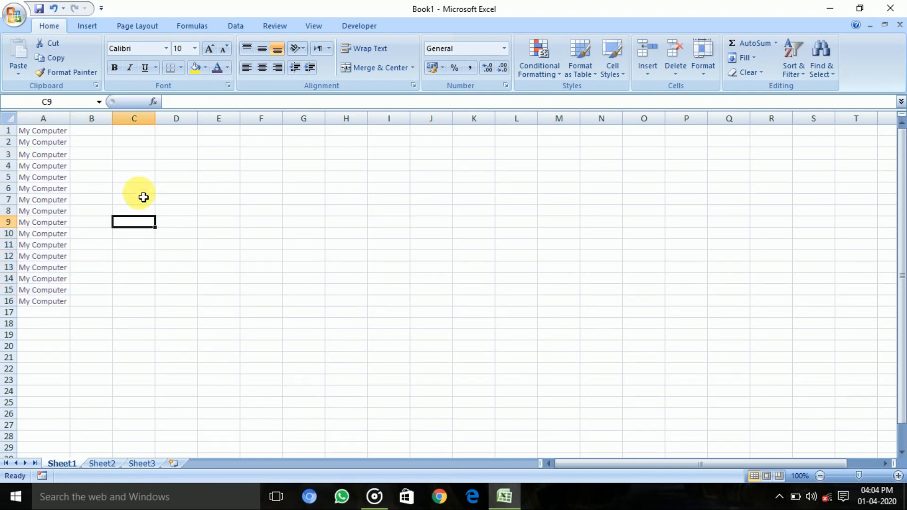
click(75, 167)
double_click(58, 179)
click(47, 256)
click(54, 276)
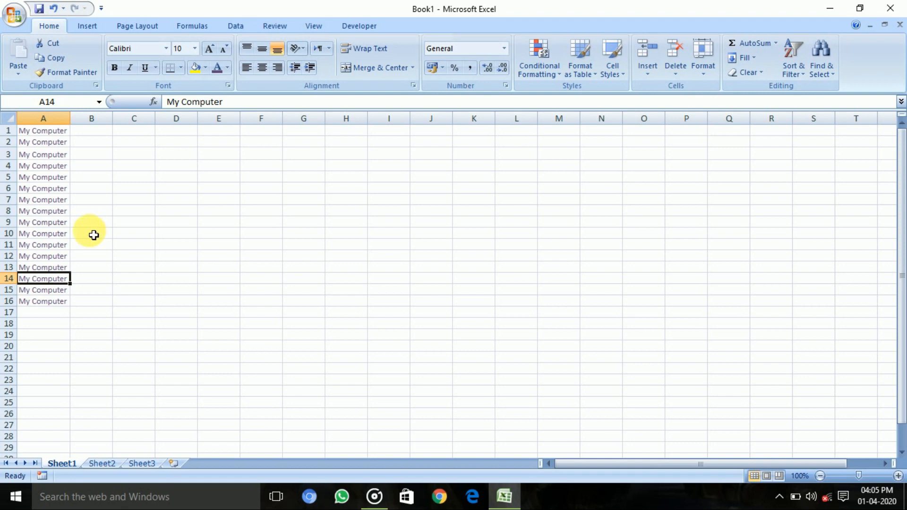
Step: Enter "My Computer" in cell C1 and fit the width of column C to the text
click(132, 131)
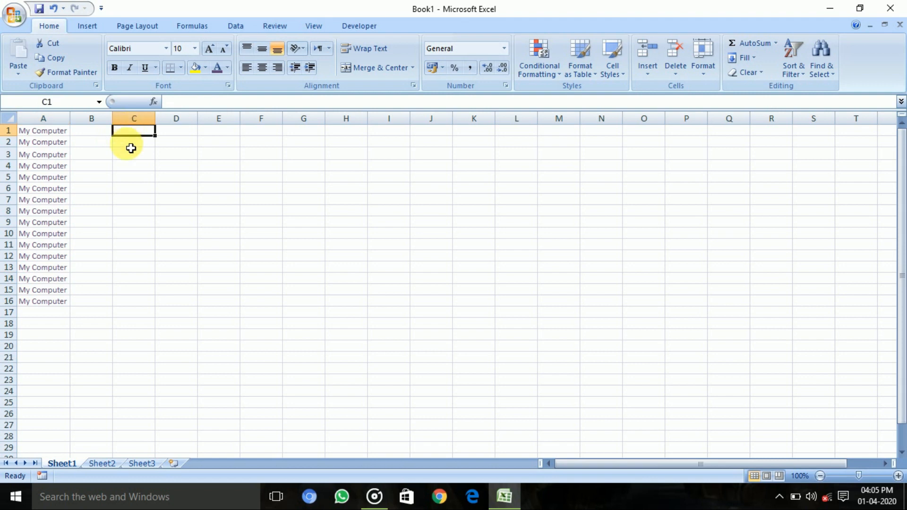
text(My Computer)
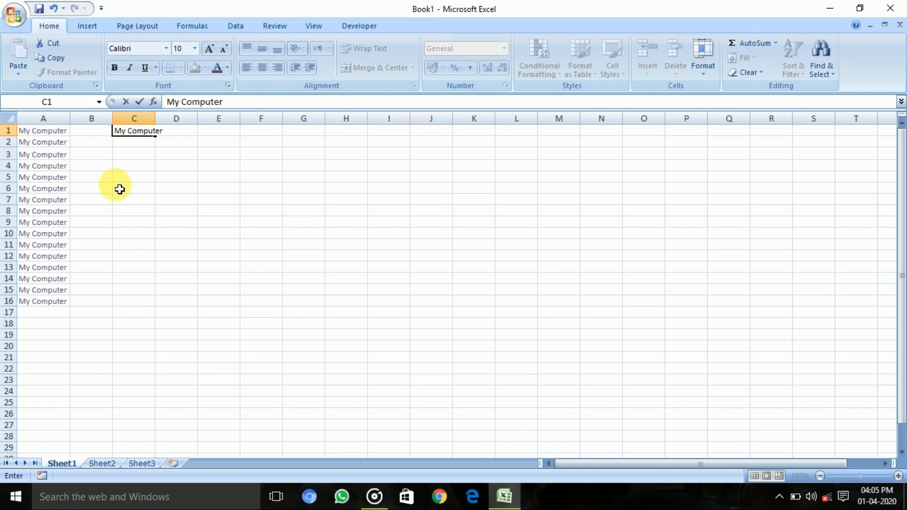
click(133, 199)
double_click(161, 125)
click(154, 165)
Step: Give cell C1 a dark green background fill chosen from the extended standard colors
click(161, 131)
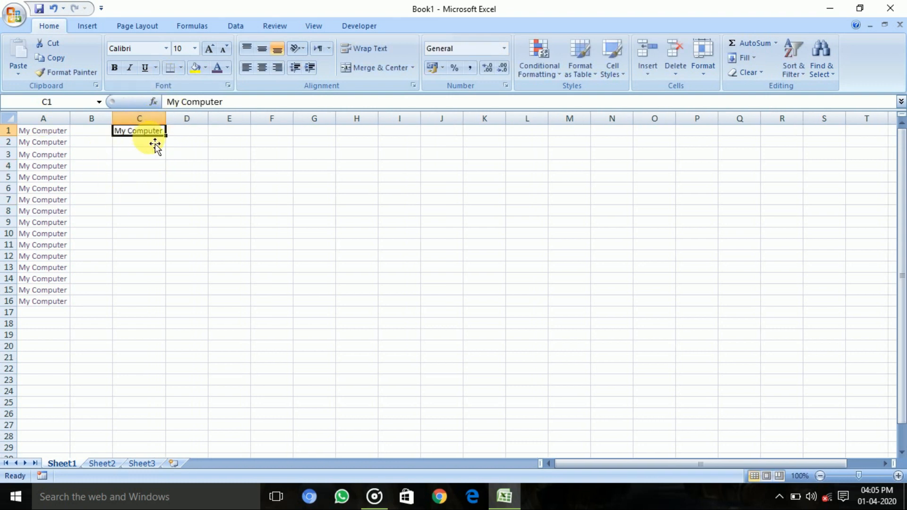
click(205, 69)
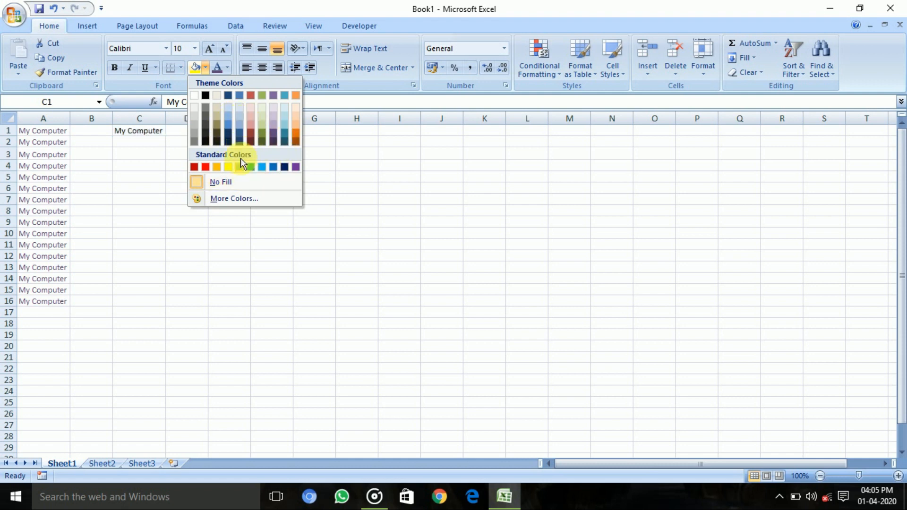
click(256, 200)
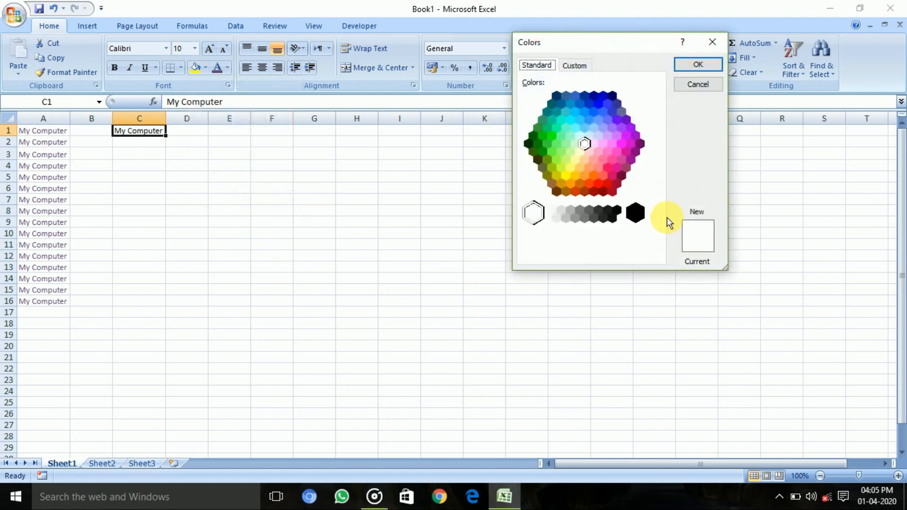
drag(593, 170, 545, 149)
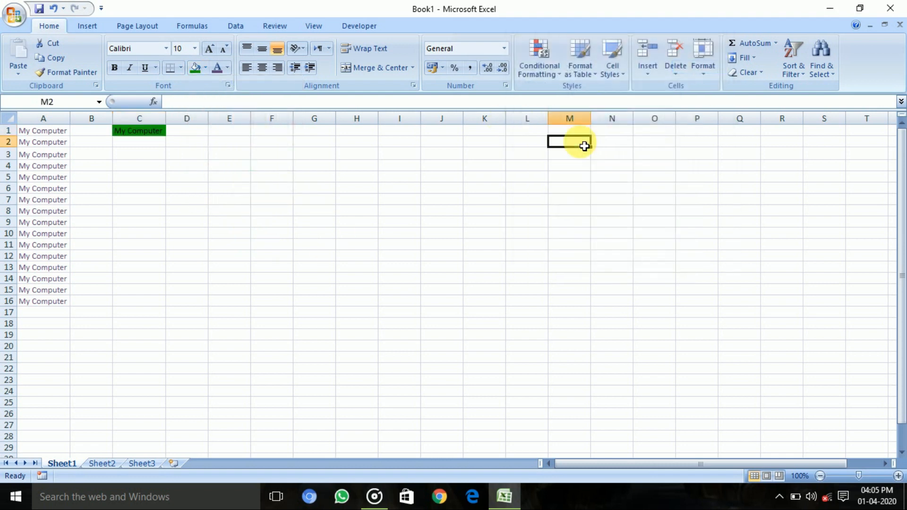
click(189, 185)
click(160, 165)
click(155, 143)
click(142, 175)
click(146, 155)
click(143, 140)
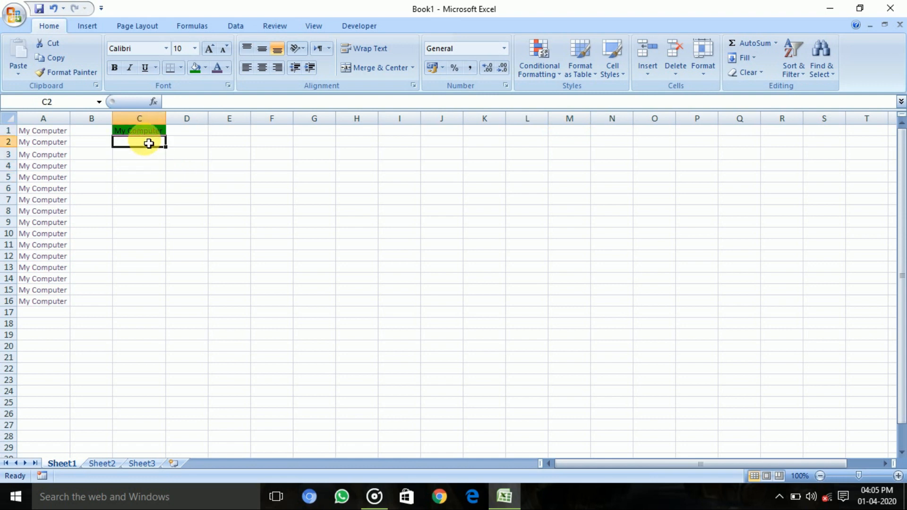
Step: Fill the text and green background of cell C1 down the column to cell C16
click(152, 131)
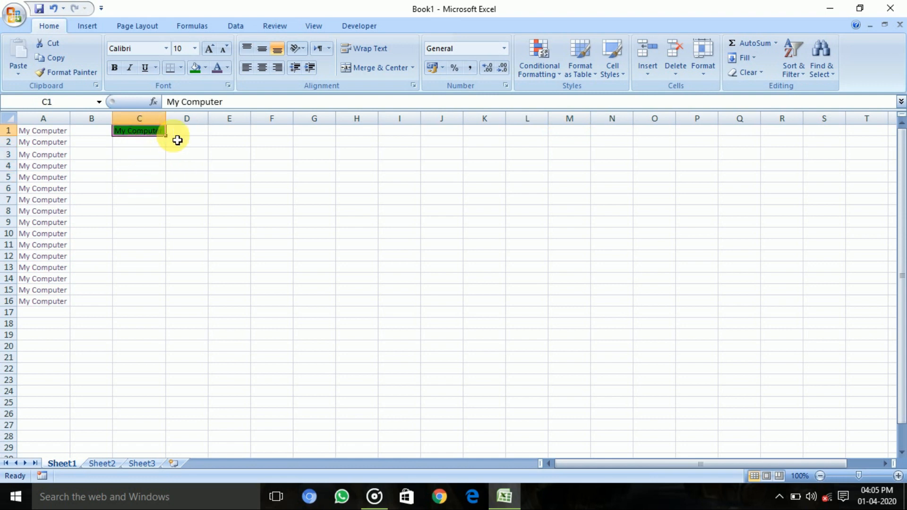
drag(171, 143, 172, 307)
click(206, 210)
click(155, 222)
click(144, 199)
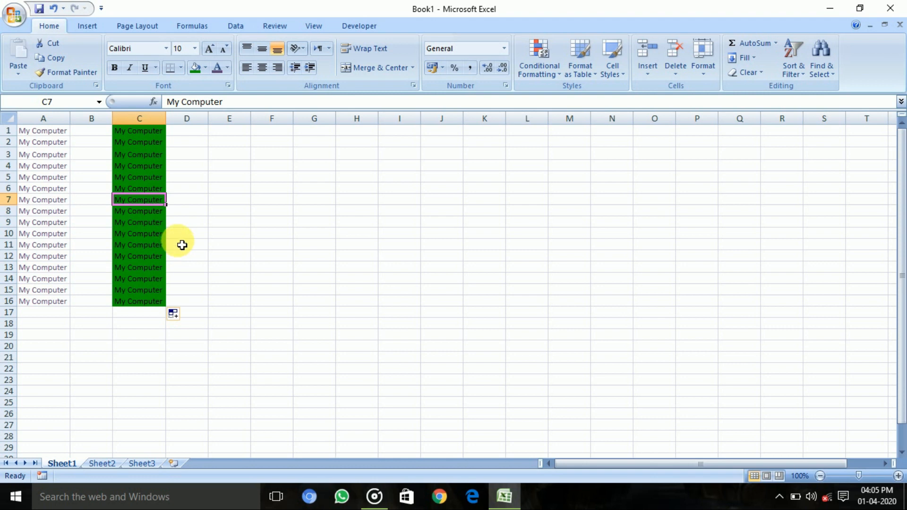
click(270, 182)
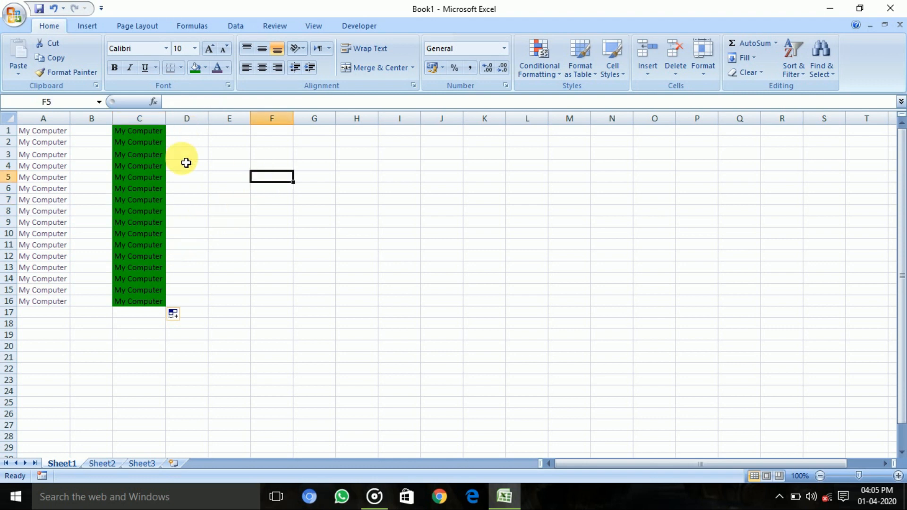
Step: Enter the label "SUM" in cell F2
click(278, 134)
click(282, 154)
click(280, 146)
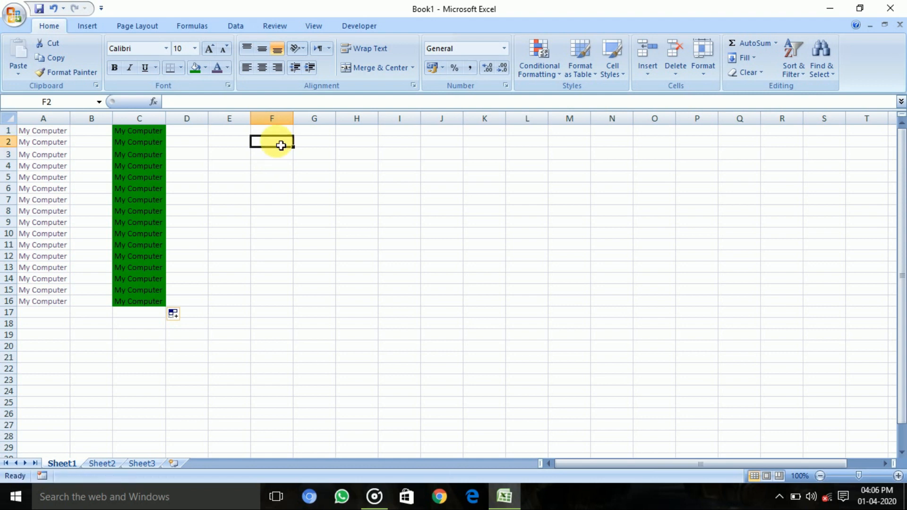
text(M)
key(BackSpace)
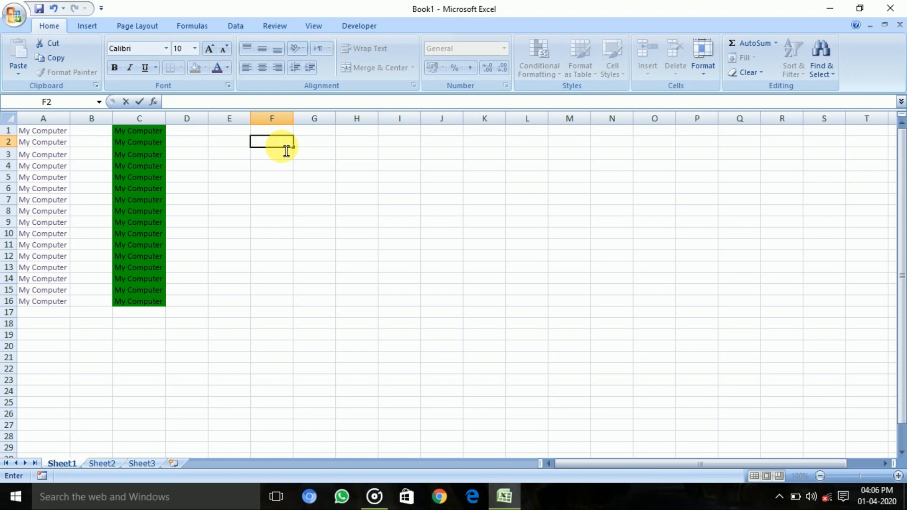
text(SUM)
Step: Enter the numbers 96, 4695 and 486 in cells H2, I2 and J2
click(355, 142)
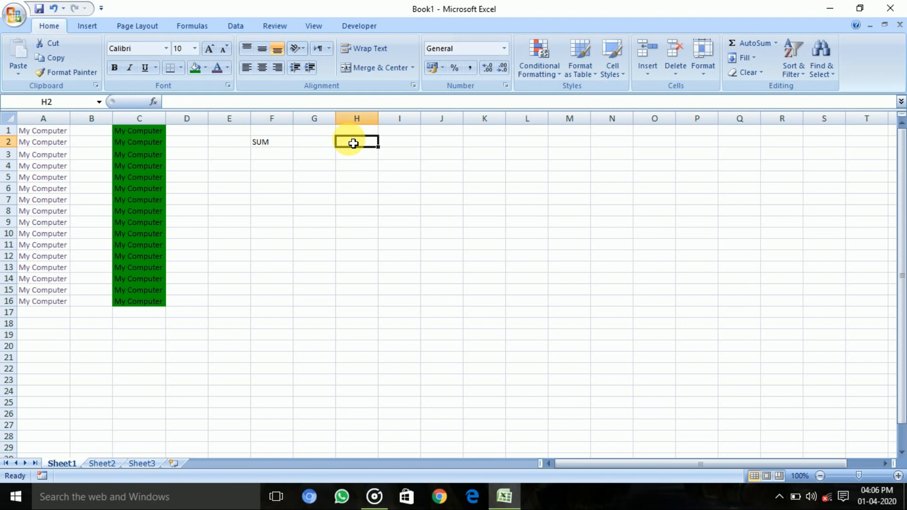
text(96)
key(Tab)
key(Tab)
text(486)
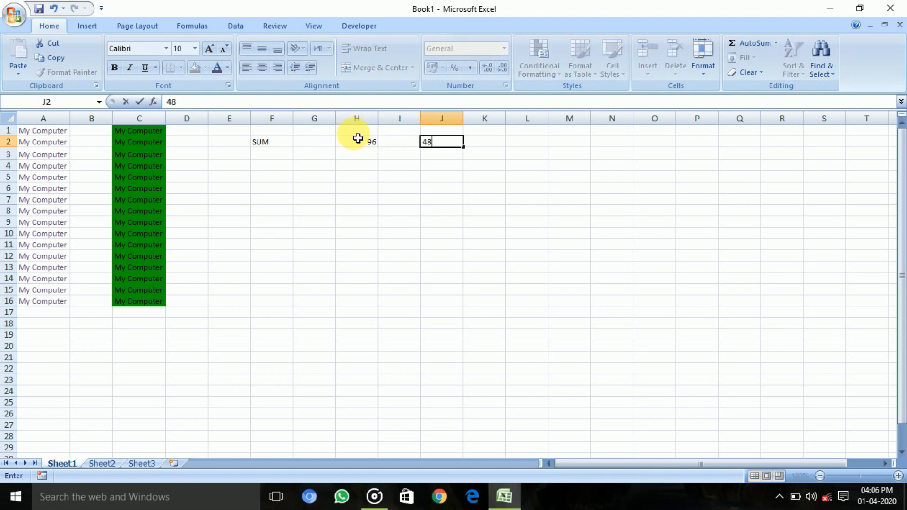
key(Left)
text(86)
key(Tab)
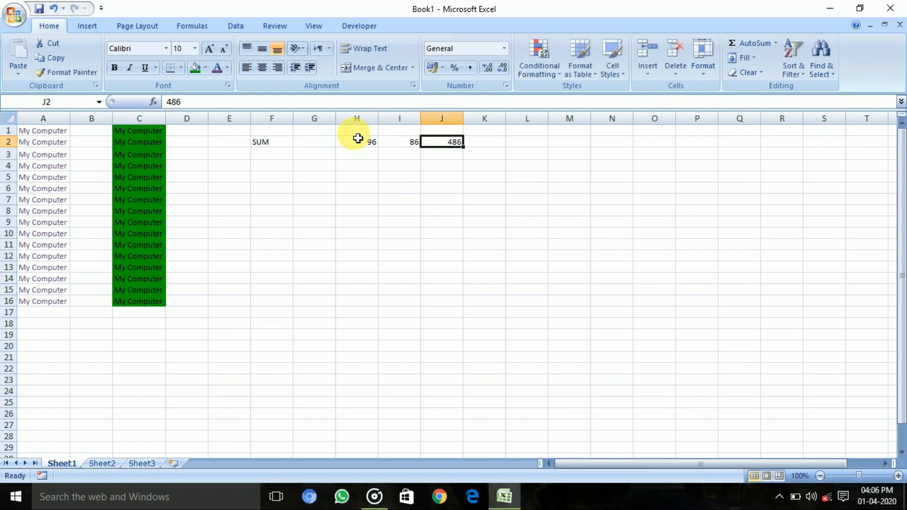
key(Left)
text(4695)
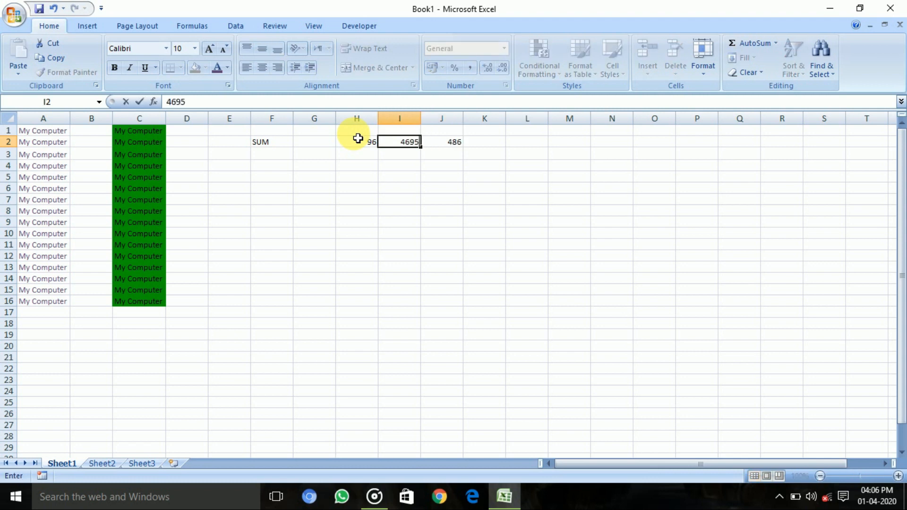
Step: Enter 89534 in cell K2 and 79964 in cell L2
key(Tab)
key(Tab)
text(89534)
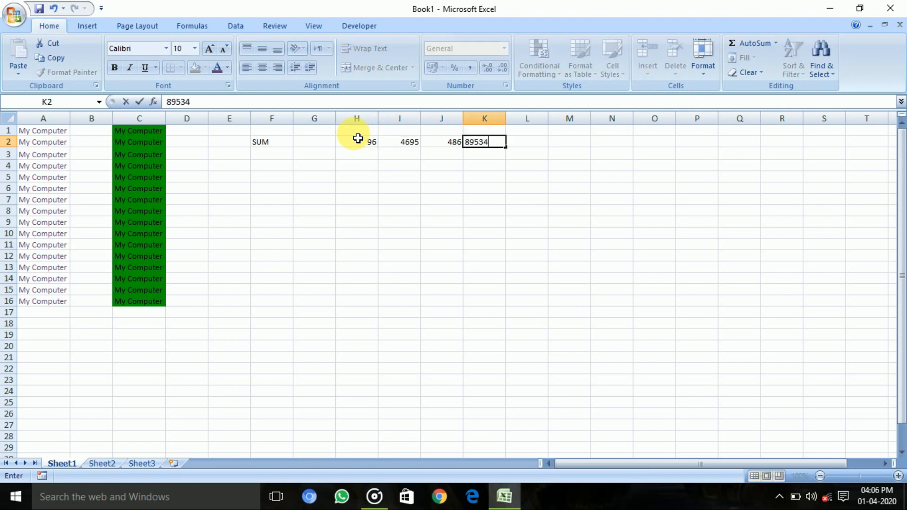
key(Tab)
text(79964)
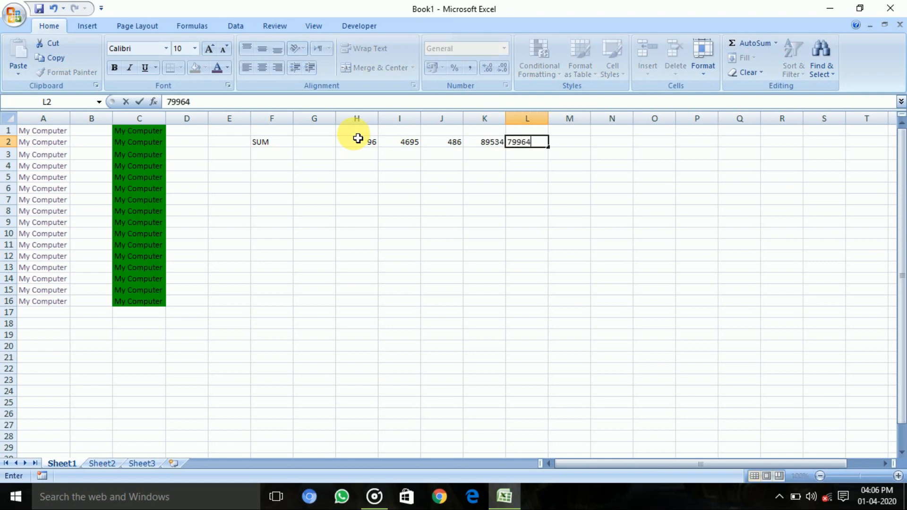
key(Tab)
key(Tab)
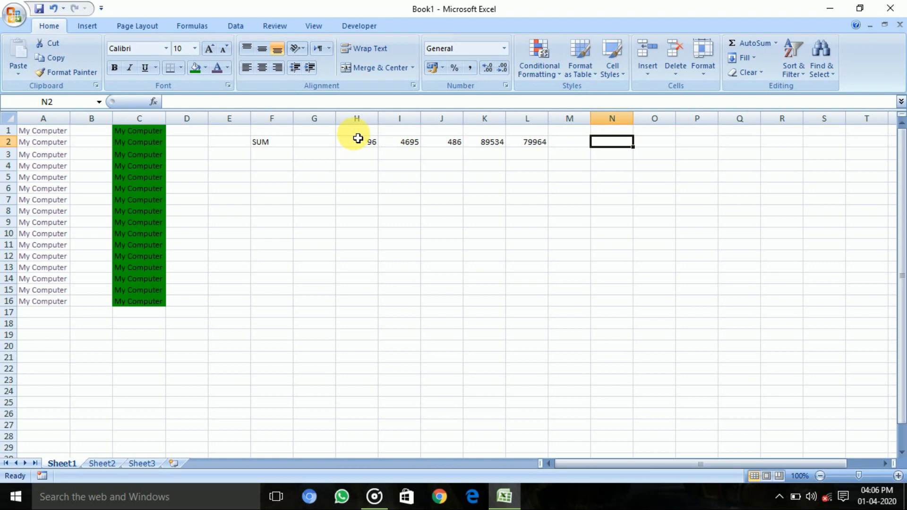
Step: Total the numbers of row 2 in cell N2 with the formula =SUM(H2:L2)
text(=)
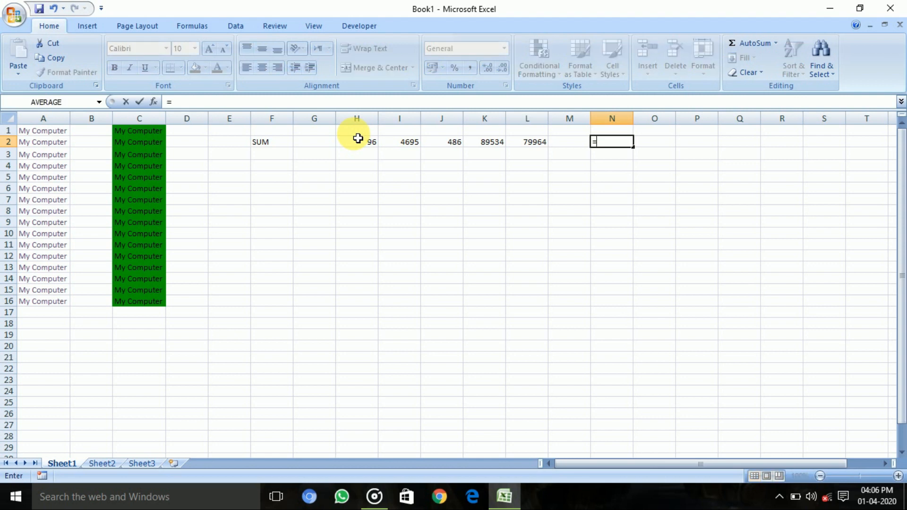
text(SUM)
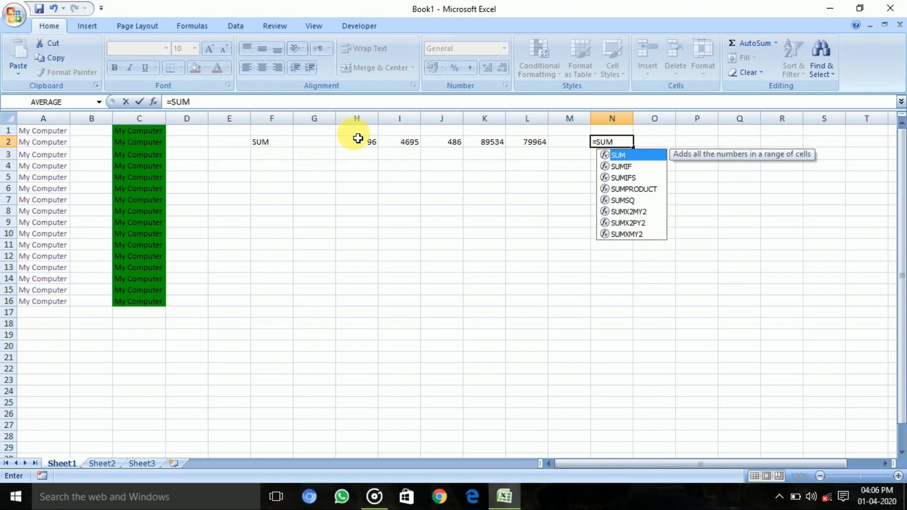
text(()
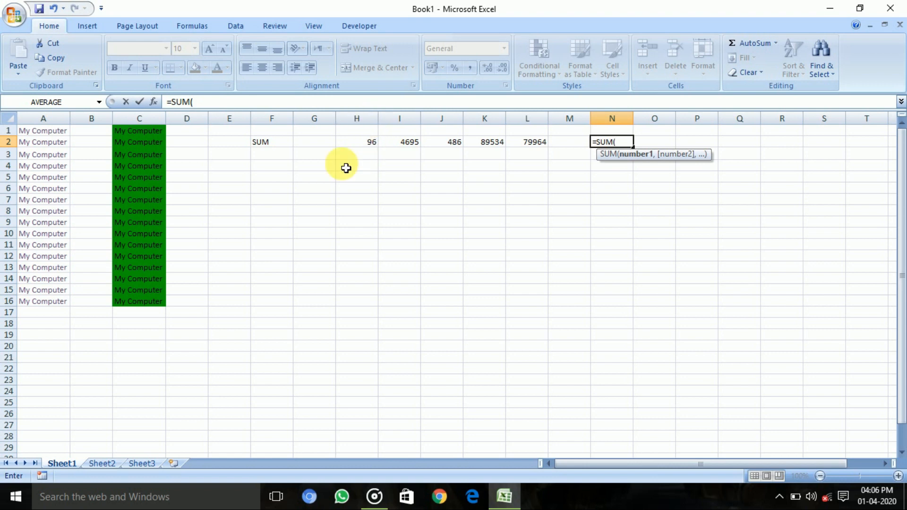
text(H2)
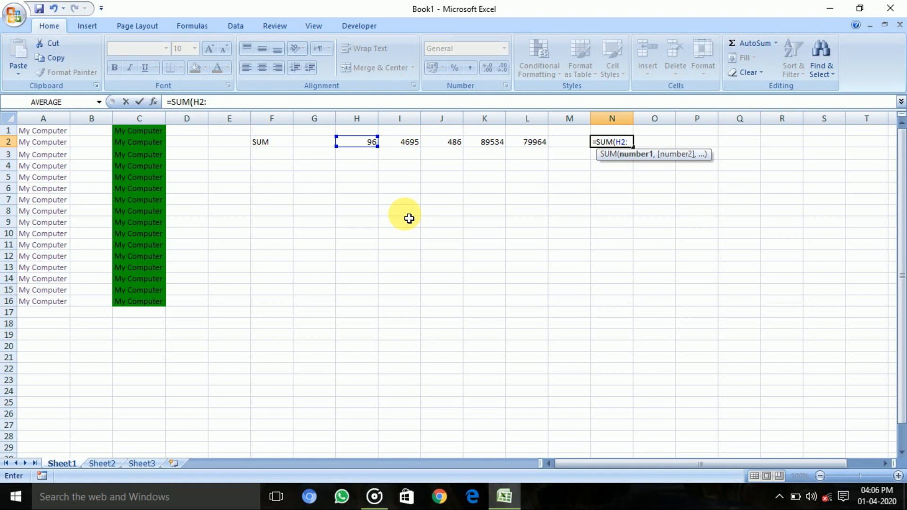
text(:L2)
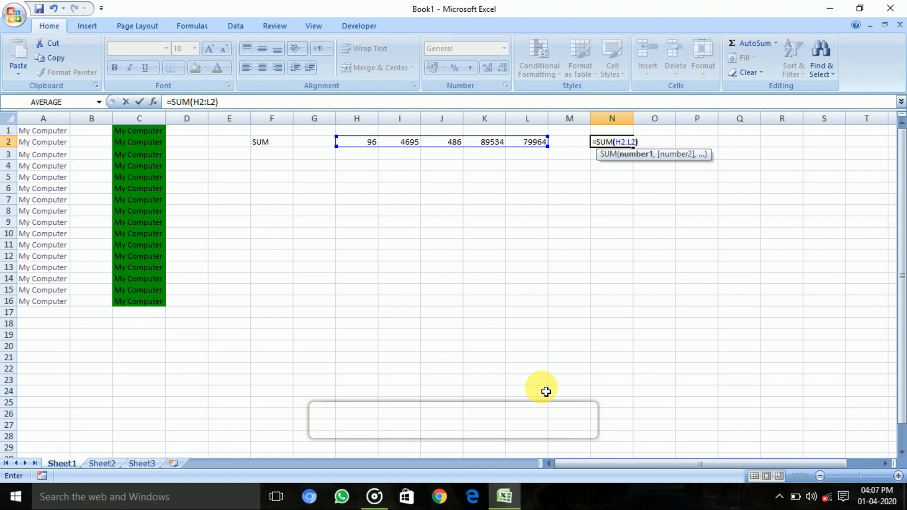
key(Return)
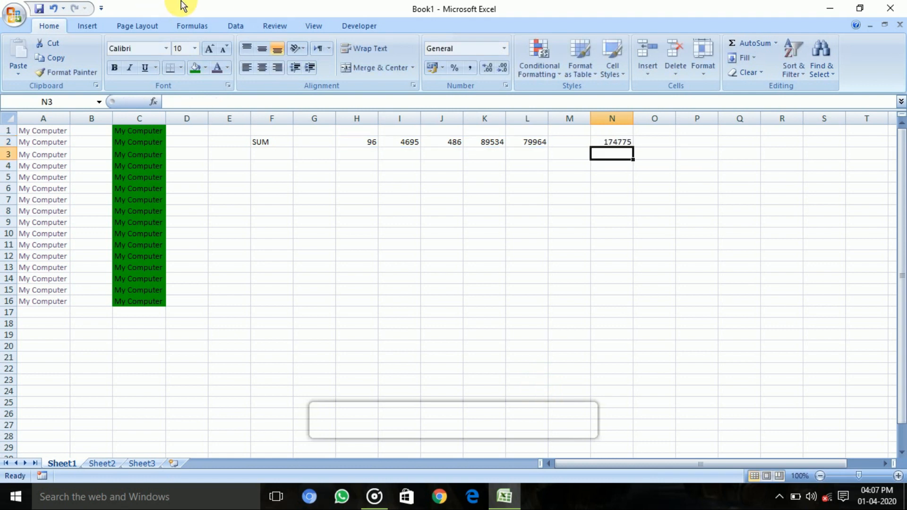
click(380, 223)
click(367, 211)
click(370, 178)
click(551, 196)
drag(551, 196, 594, 163)
click(361, 145)
click(366, 155)
click(351, 192)
click(351, 200)
click(361, 144)
click(522, 144)
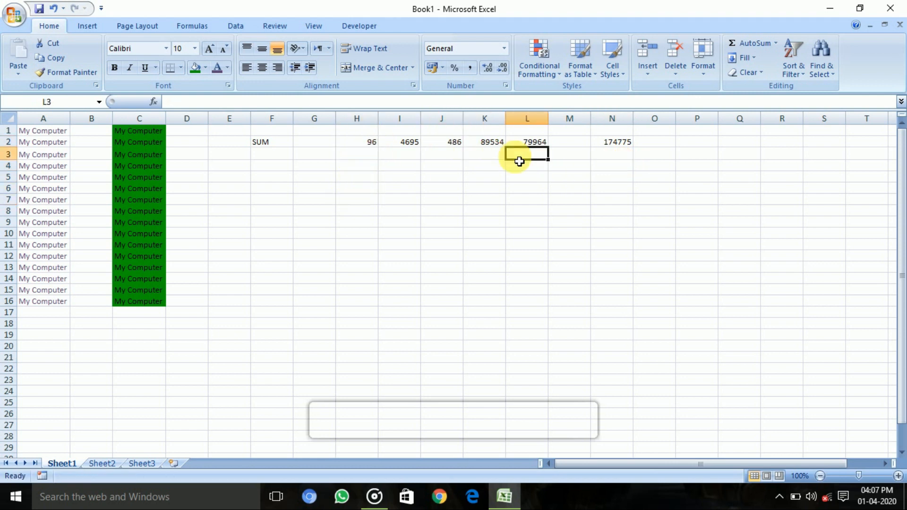
Step: Try moving the SUM formula from cell N2 down to N4, and undo the move
click(614, 176)
click(619, 143)
drag(627, 147, 629, 165)
drag(693, 187, 687, 178)
click(661, 165)
drag(627, 167, 629, 130)
click(617, 179)
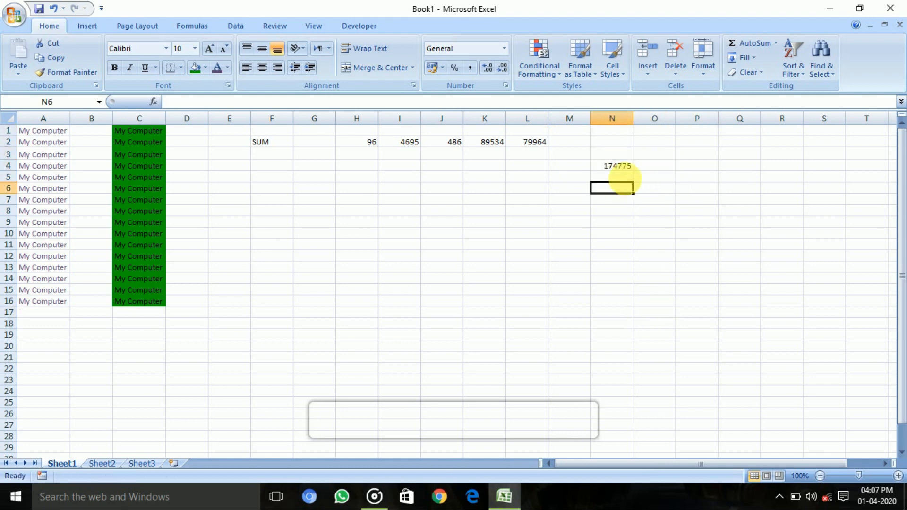
right_click(621, 175)
drag(619, 164, 618, 157)
click(612, 171)
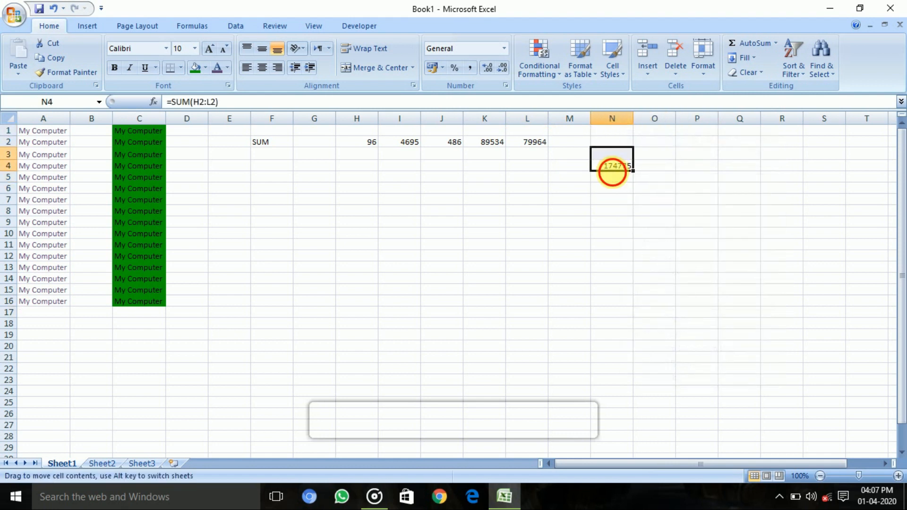
click(54, 9)
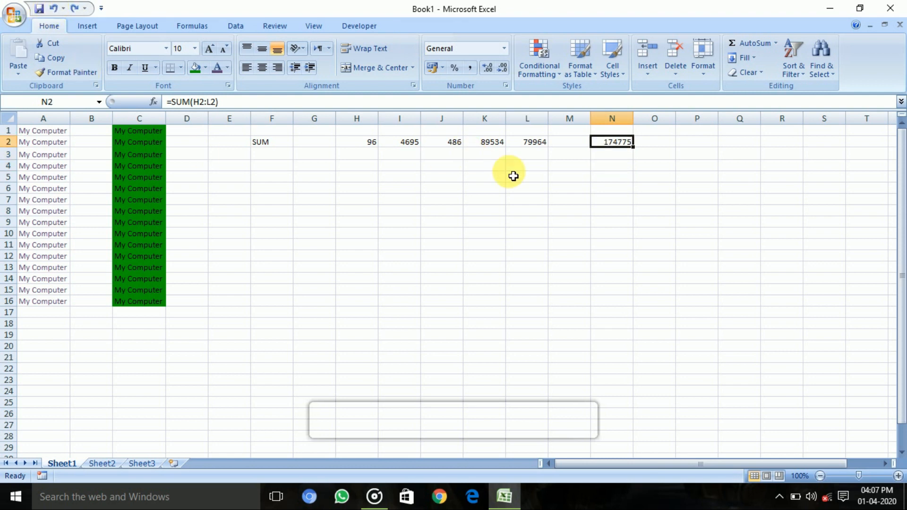
click(699, 168)
click(549, 181)
click(546, 184)
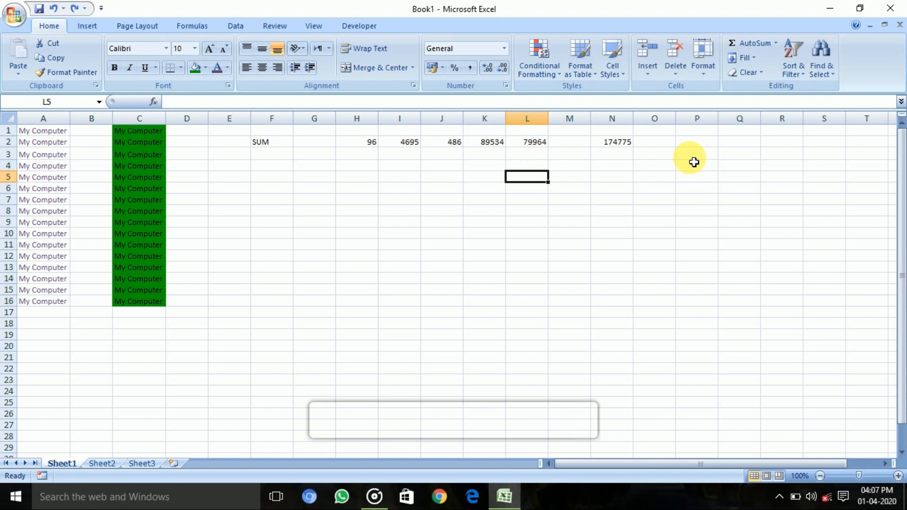
click(651, 154)
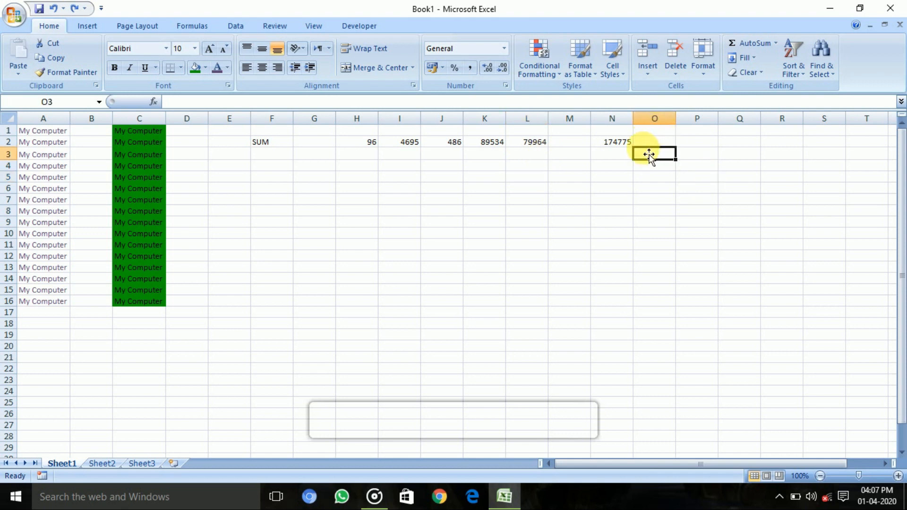
Step: Search the function library for SUM and insert that function in cell O2
click(652, 144)
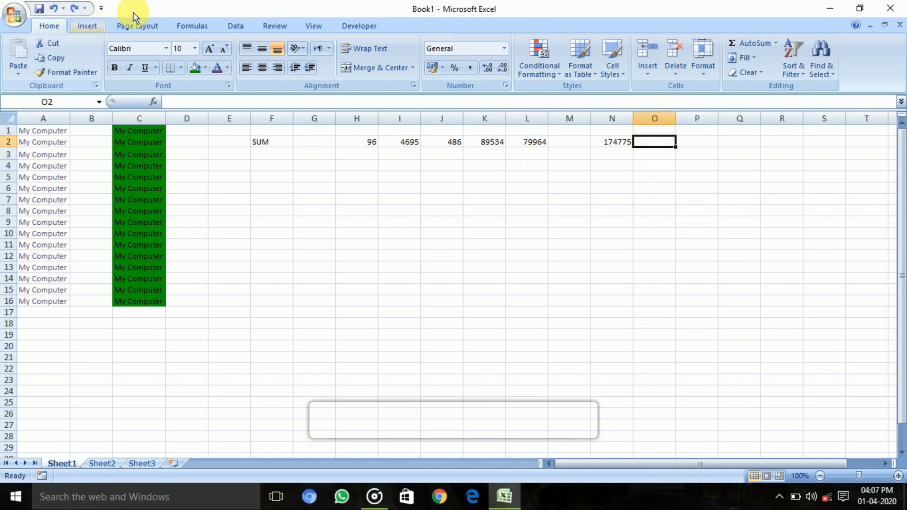
click(192, 25)
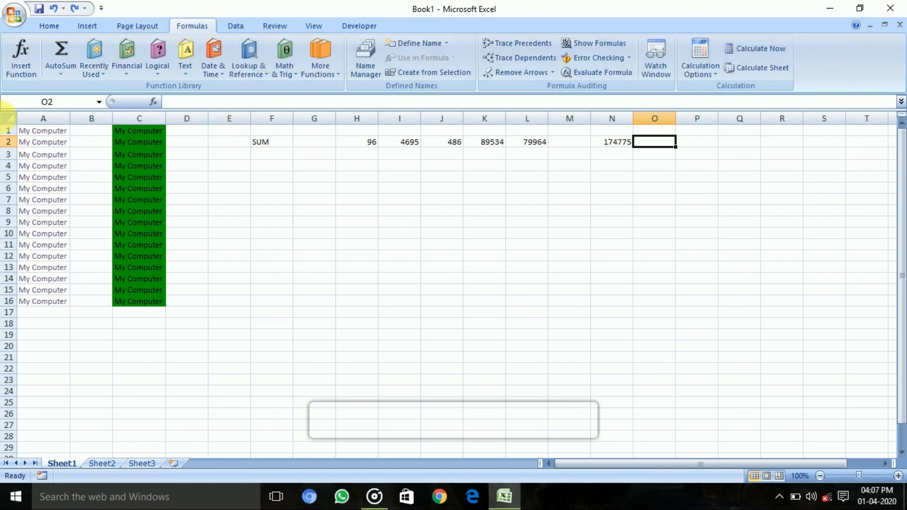
click(24, 52)
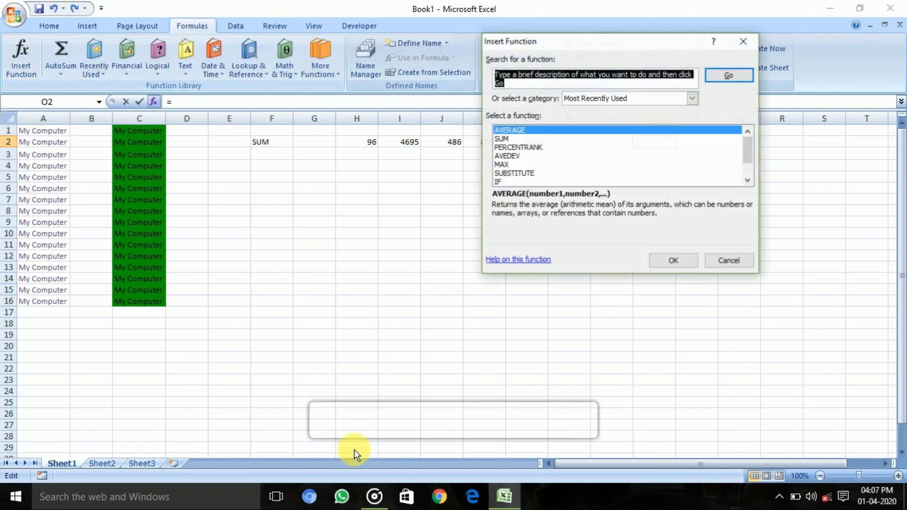
click(514, 139)
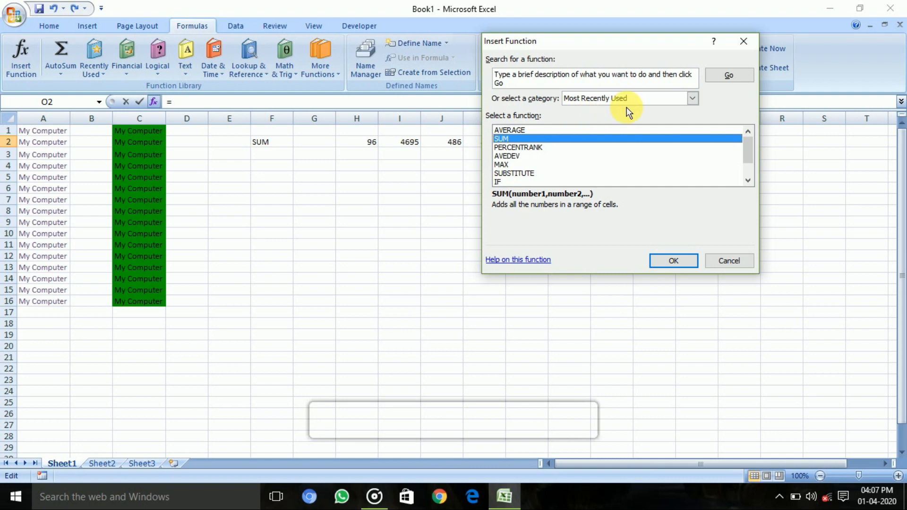
click(640, 87)
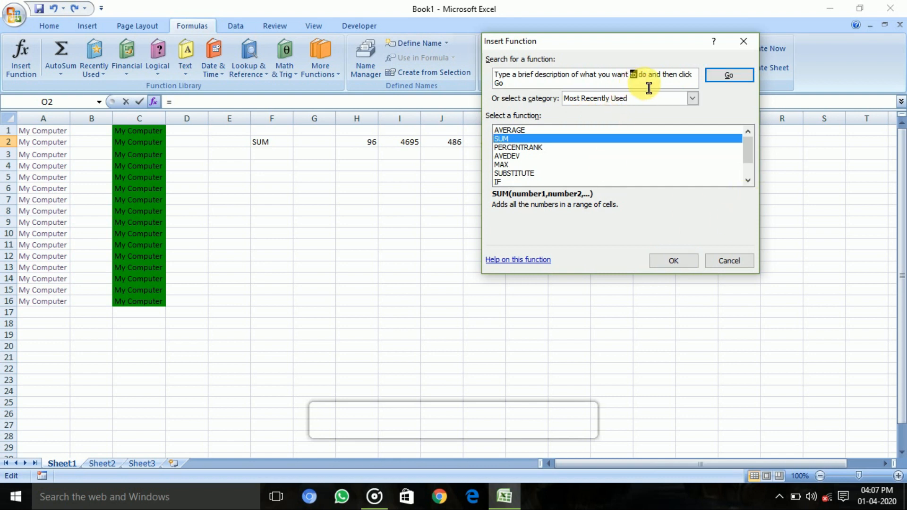
drag(608, 84, 317, 45)
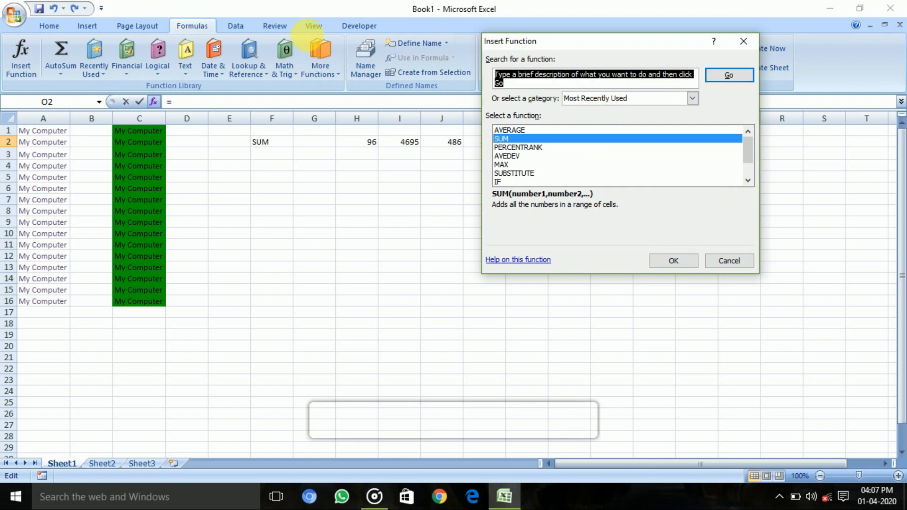
key(BackSpace)
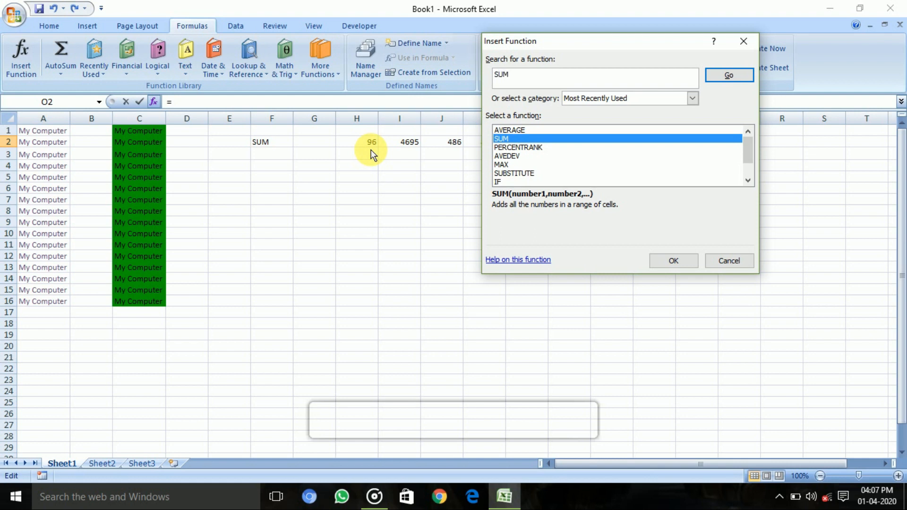
click(712, 86)
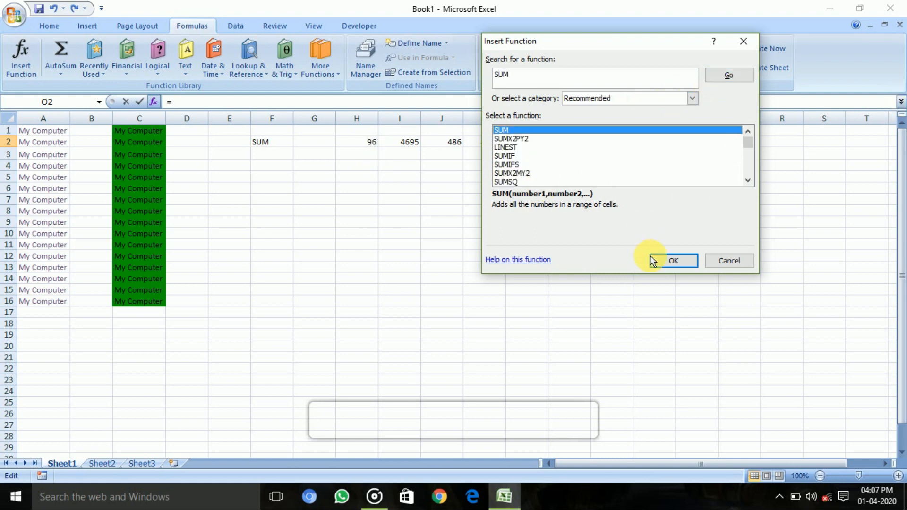
click(670, 267)
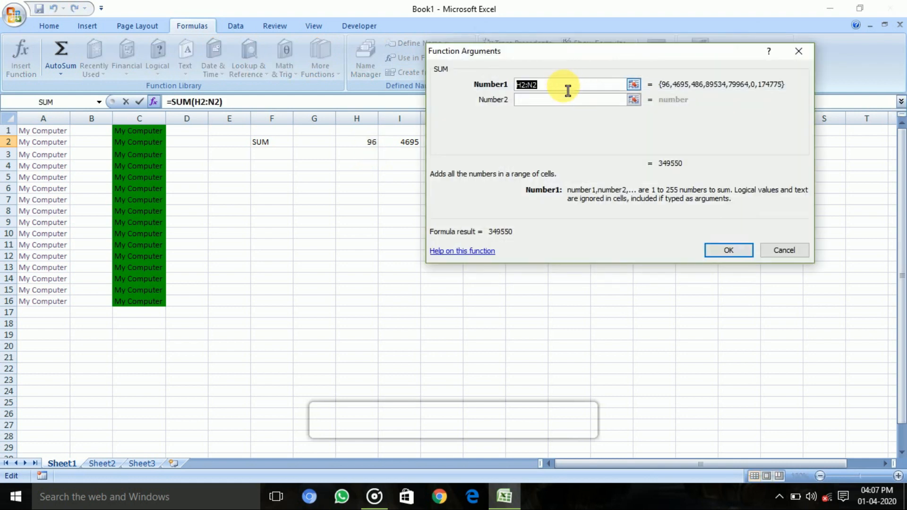
Step: Set the first argument of the SUM function in O2 to the range H2:L2 and complete the formula
drag(565, 51, 669, 182)
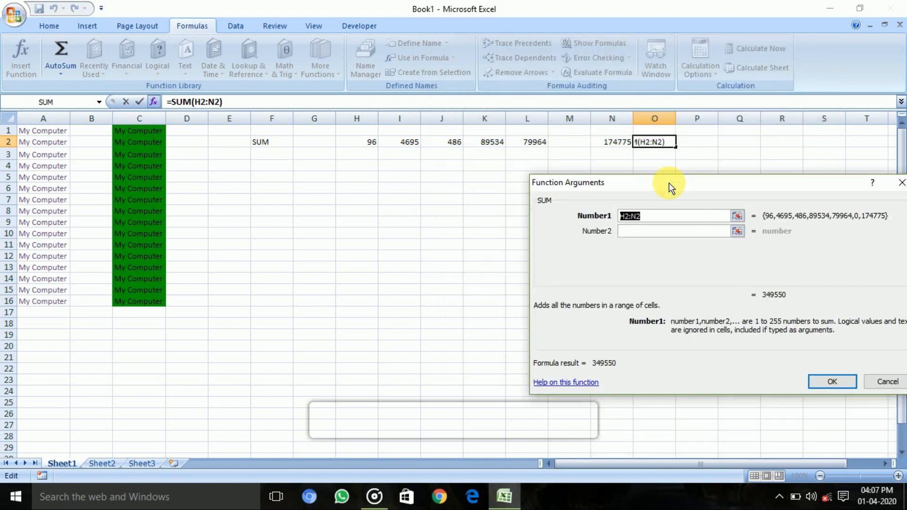
click(370, 149)
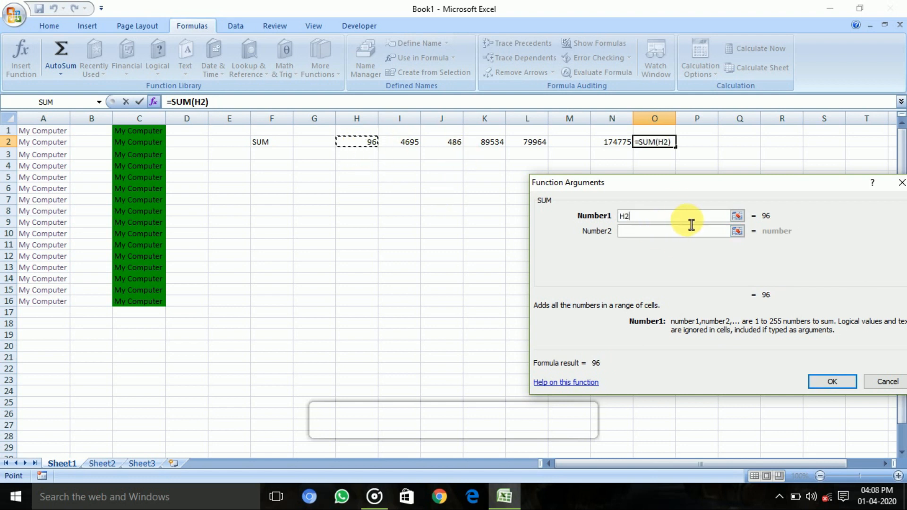
key(F8)
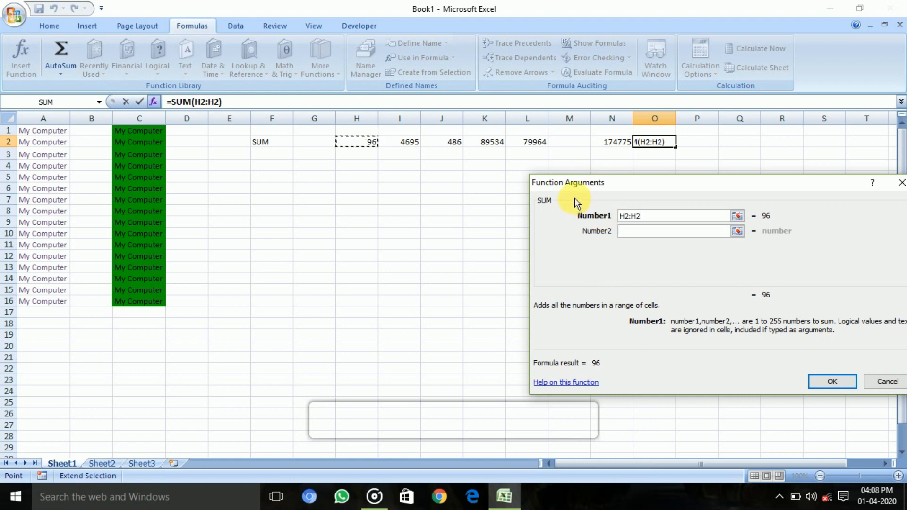
click(534, 142)
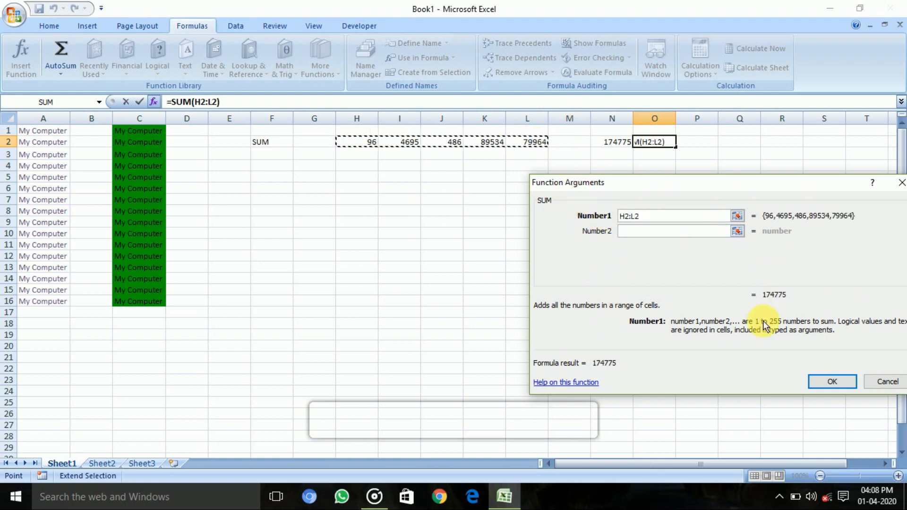
click(831, 381)
click(651, 176)
click(599, 170)
click(627, 150)
click(653, 157)
click(683, 143)
click(605, 156)
click(664, 157)
click(608, 174)
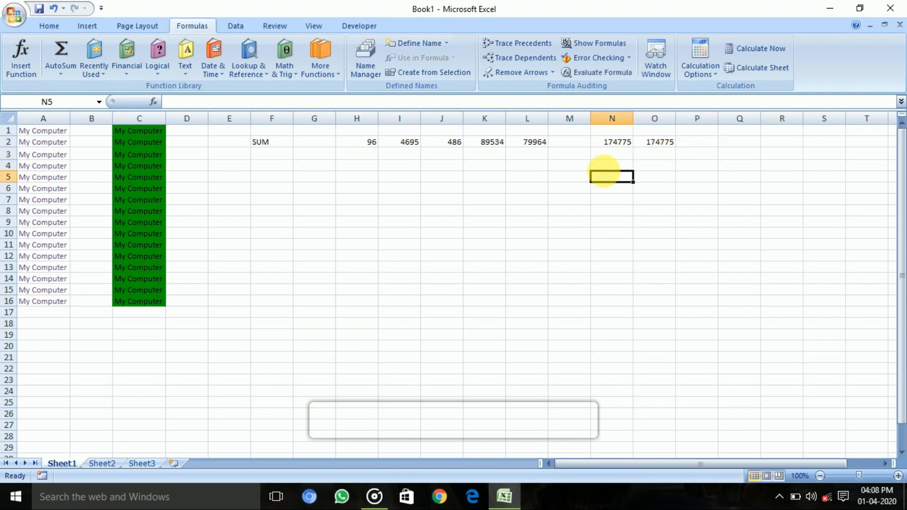
Step: Enter the numbers 864, 564494, 975462, 6498565 and 4798465 across cells H4 to L4
click(651, 163)
click(641, 158)
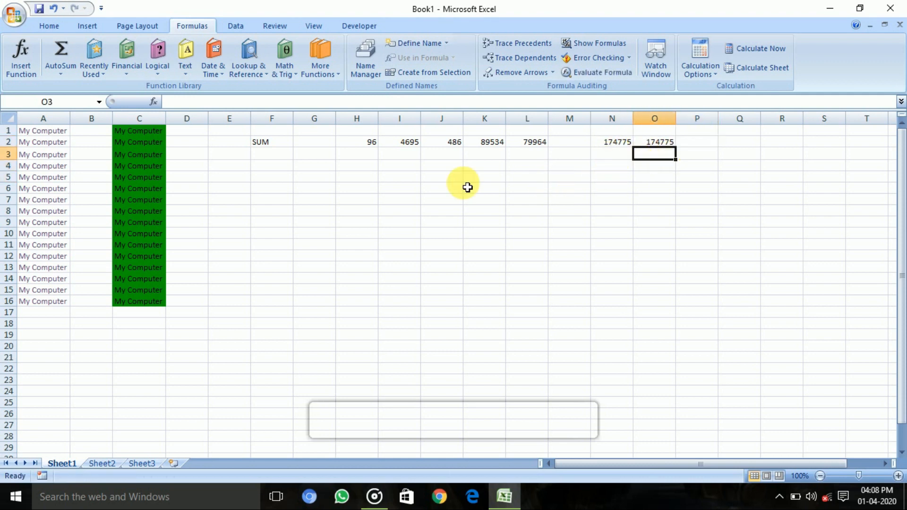
click(410, 179)
click(369, 175)
key(Up)
key(Up)
key(Down)
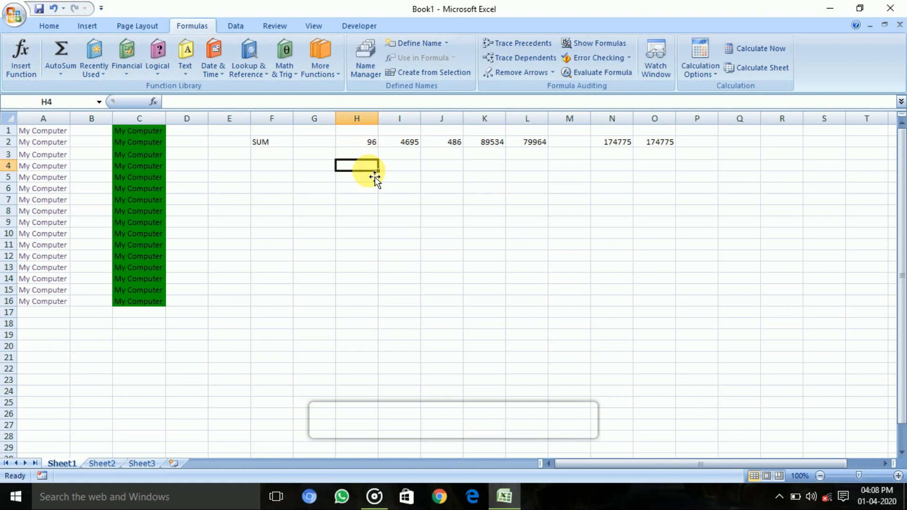
text(864)
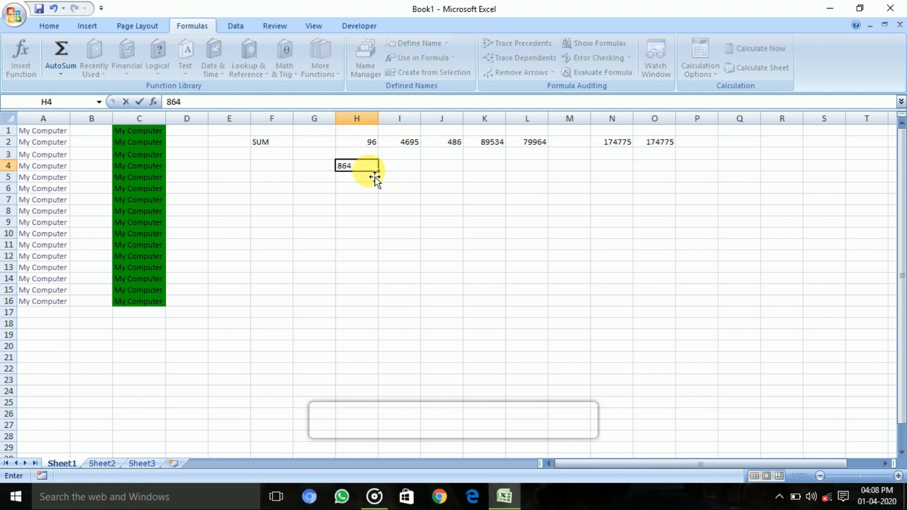
key(Tab)
text(564)
key(Tab)
text(975462)
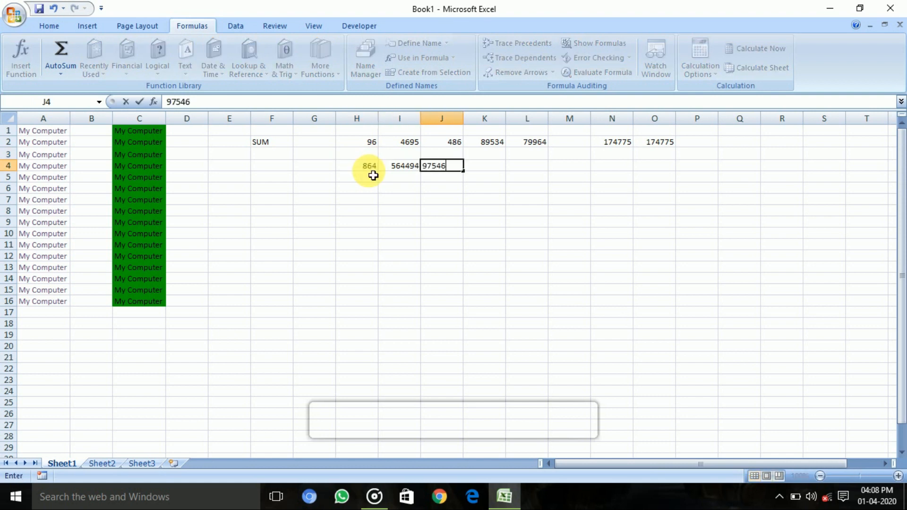
key(Tab)
text(6498565)
key(Tab)
text(4798465)
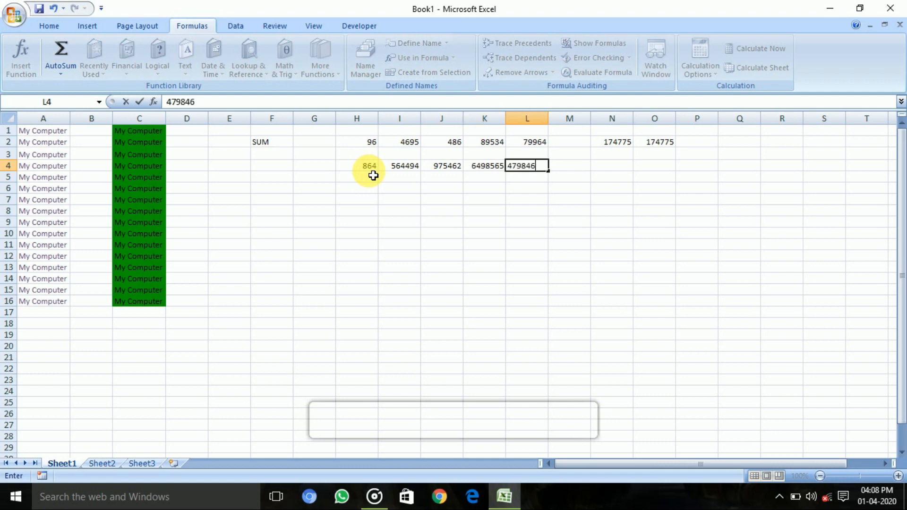
key(Tab)
key(Tab)
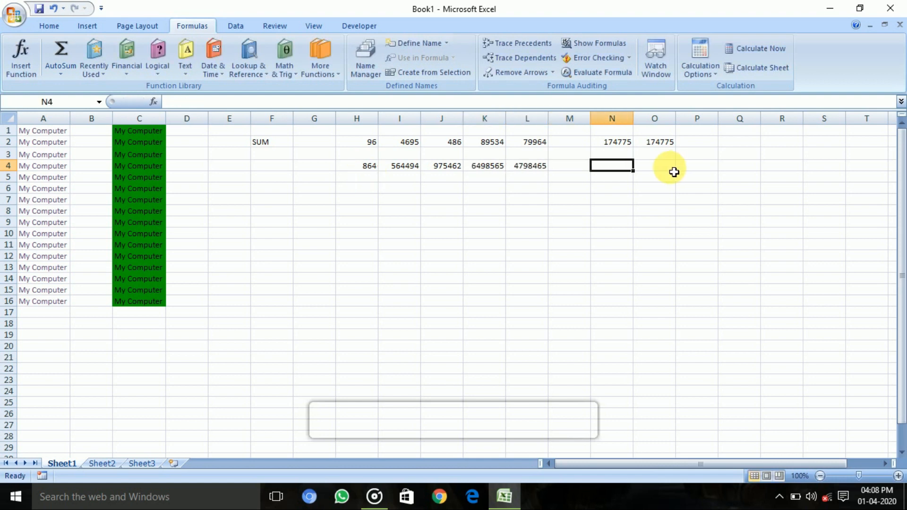
Step: Total the numbers of row 4 in cell N4 with the formula =SUM(H4:L4)
text(=SUM)
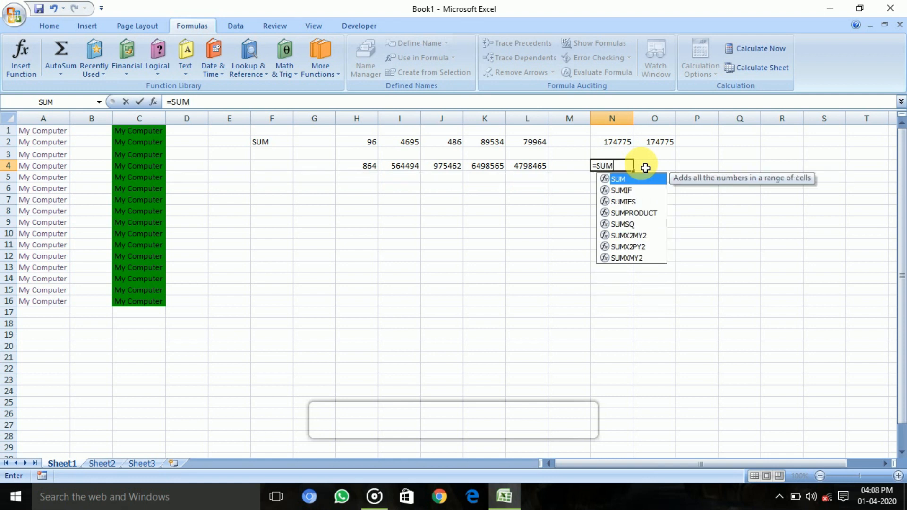
text(()
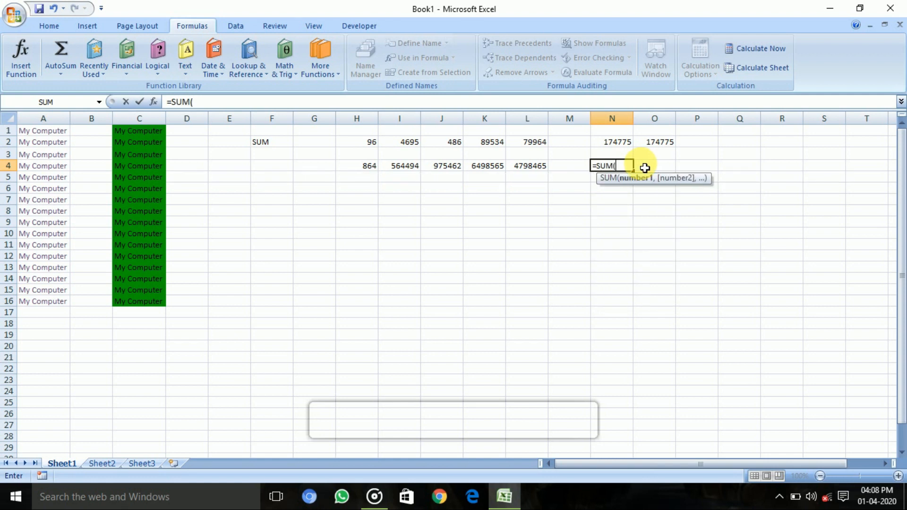
click(364, 170)
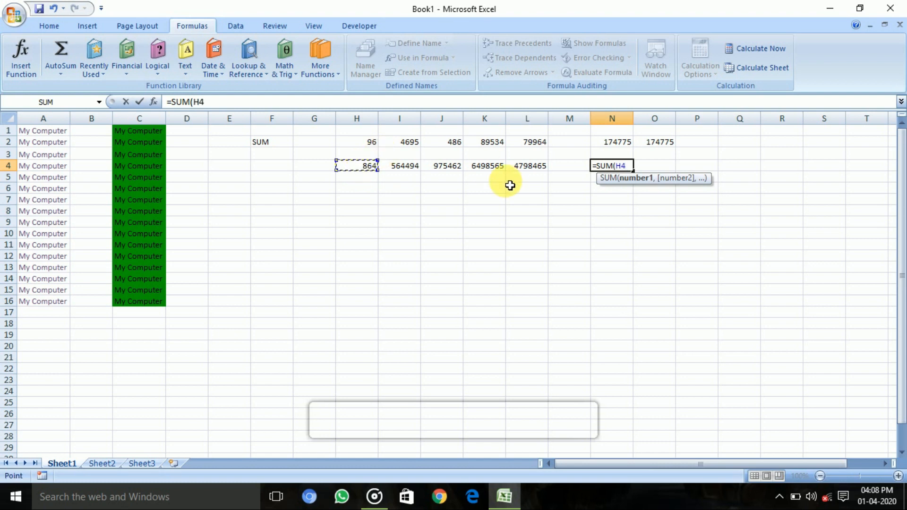
key(F8)
click(529, 170)
text(+)
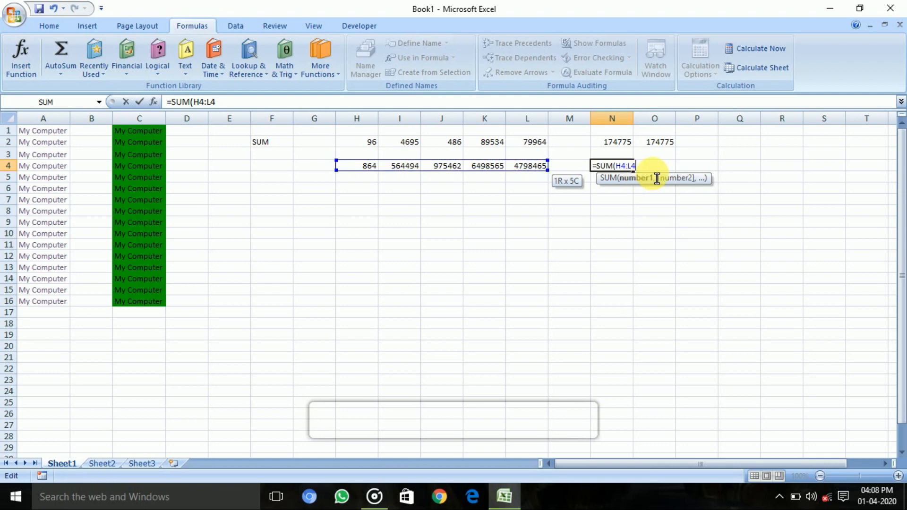
key(Return)
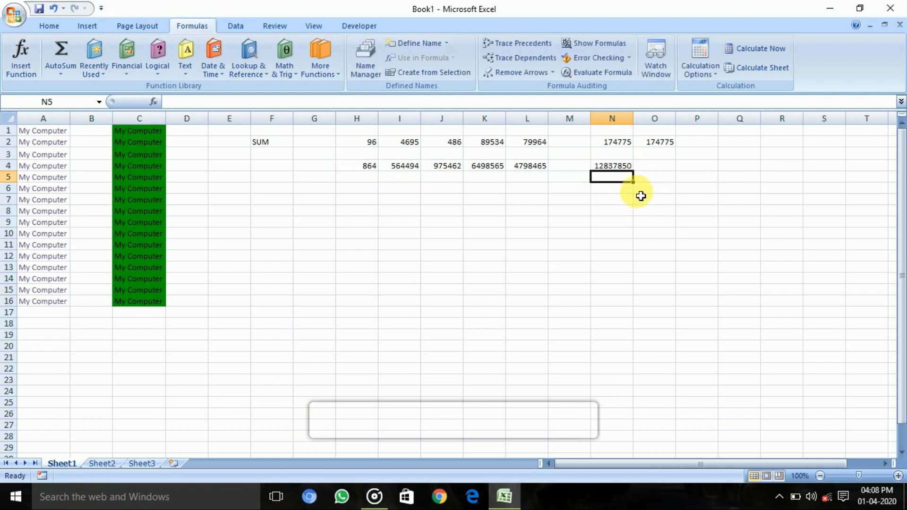
click(628, 169)
drag(370, 168, 531, 179)
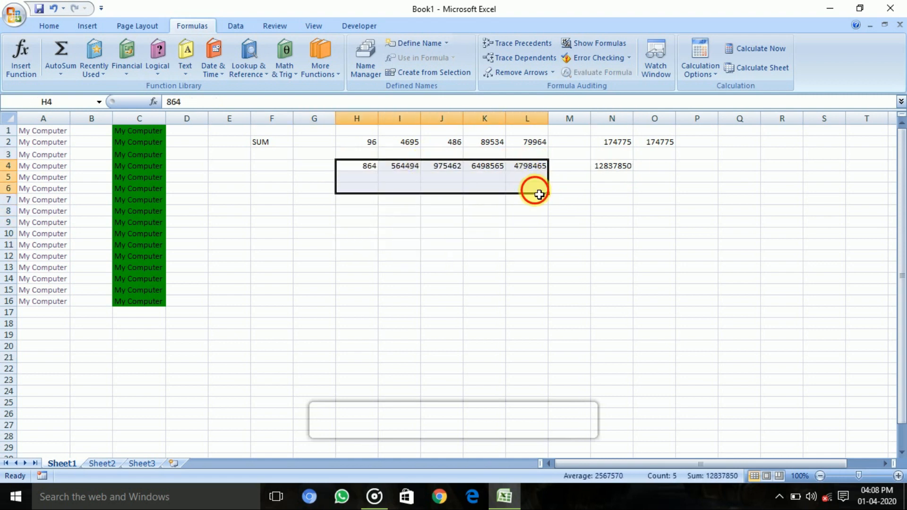
click(532, 179)
Step: Insert an AutoSum total in cell O4 and set its range to H4:L4
click(666, 165)
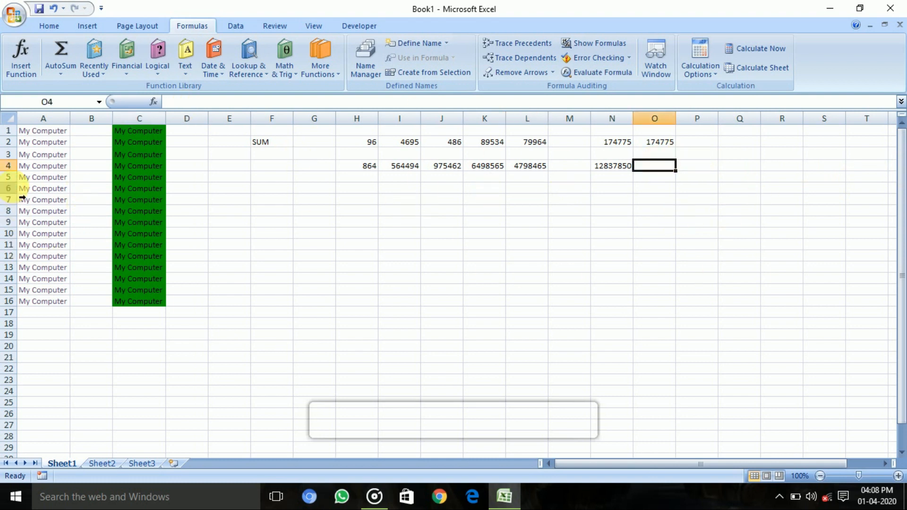
click(61, 71)
click(74, 88)
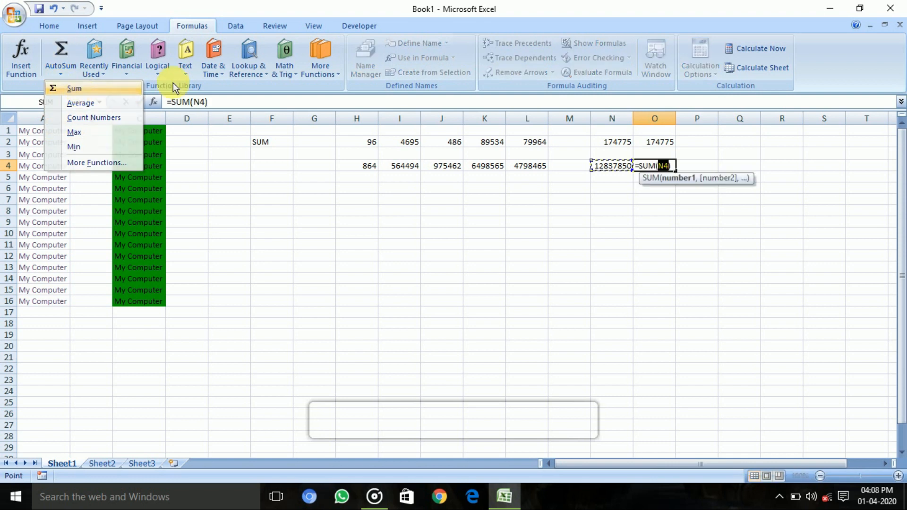
click(360, 167)
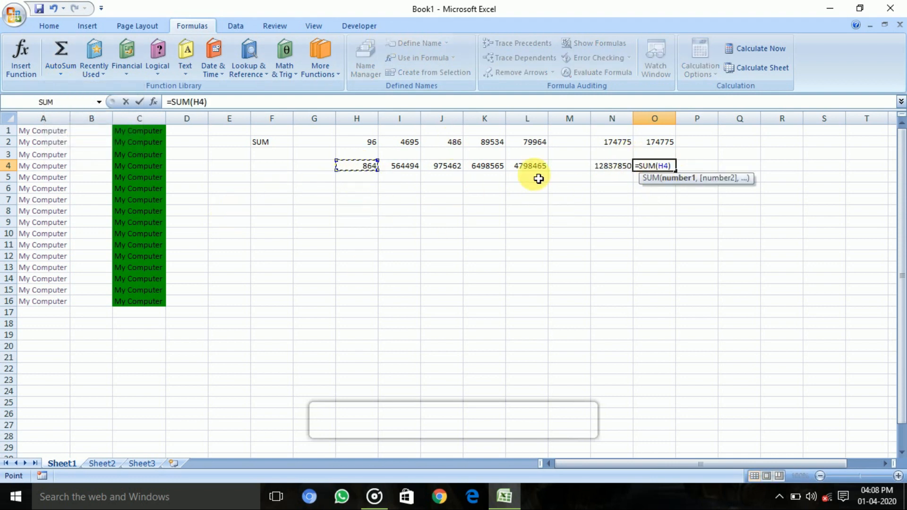
key(F8)
click(532, 167)
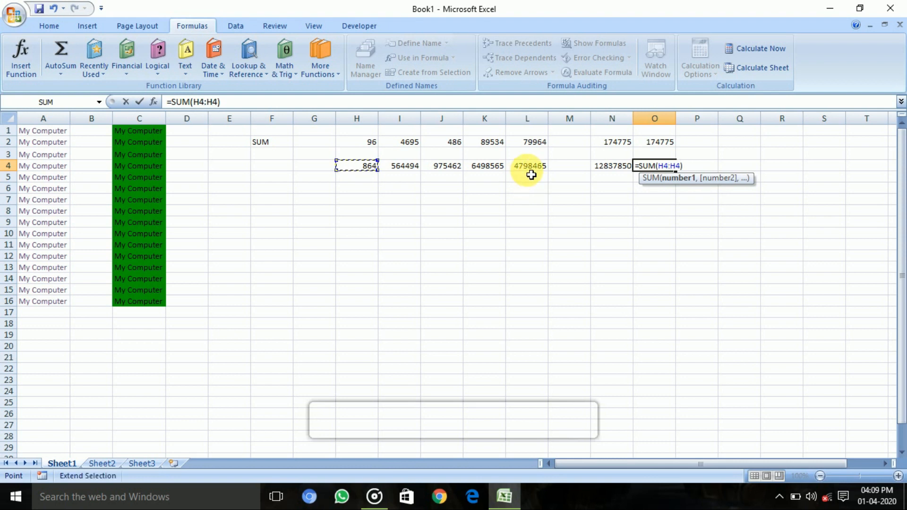
key(Return)
drag(668, 170, 600, 200)
click(515, 236)
drag(375, 143, 658, 166)
click(494, 244)
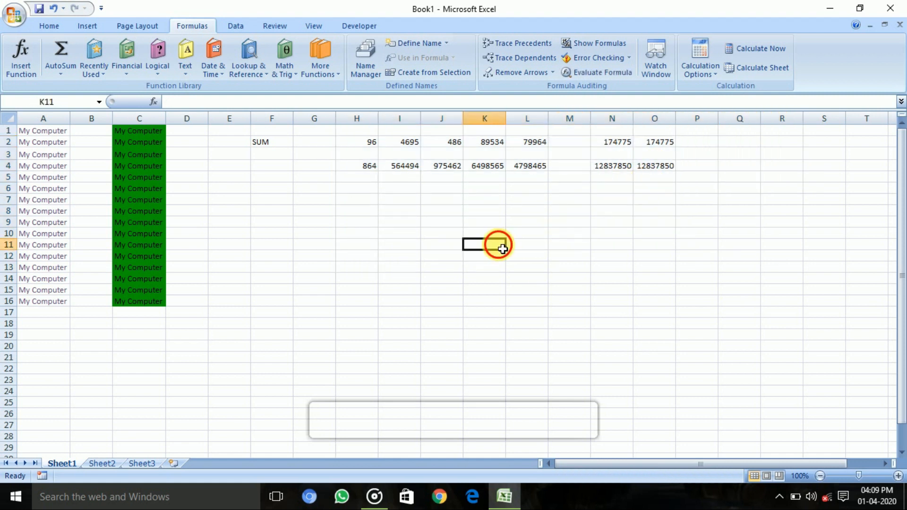
Step: Label cell F8 with the heading AVERAGE
click(272, 221)
click(277, 212)
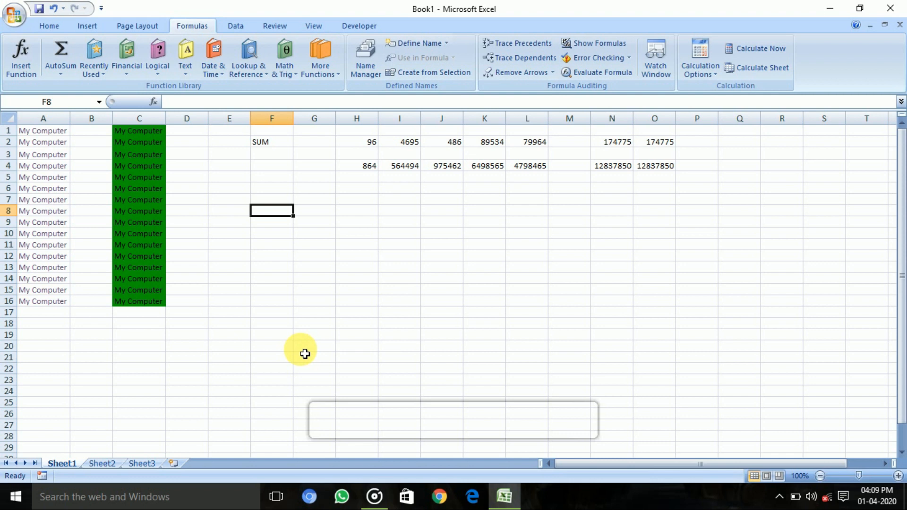
text(AVERA)
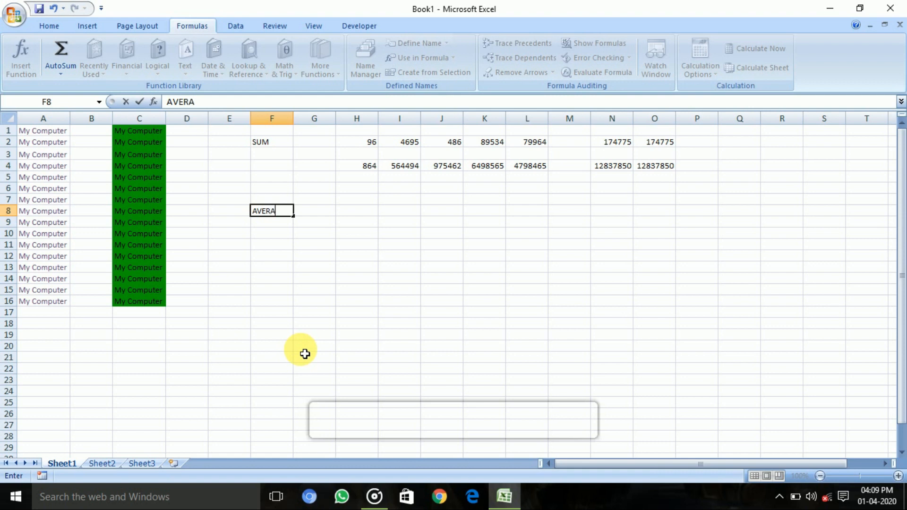
click(312, 266)
click(312, 235)
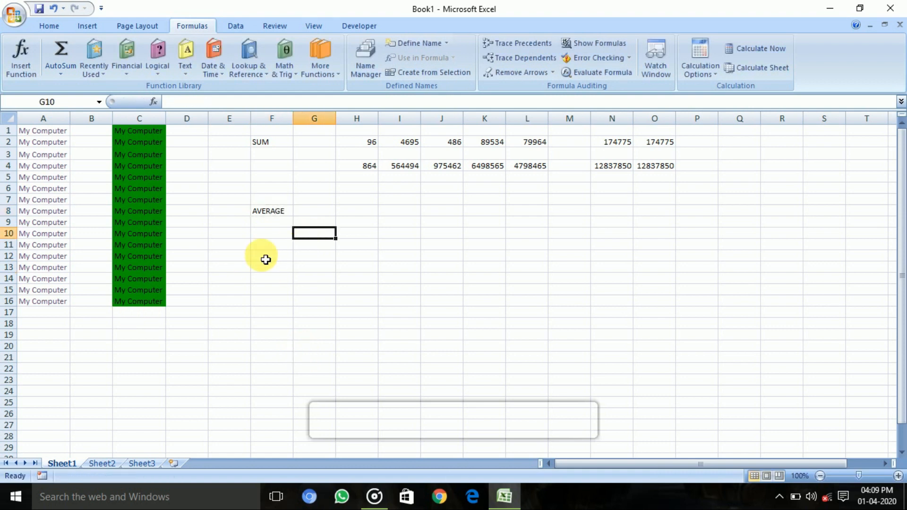
Step: Start a row of sample numbers below the AVERAGE heading with 94 in F11 and 85 in G11
click(288, 247)
drag(267, 257, 275, 246)
click(276, 246)
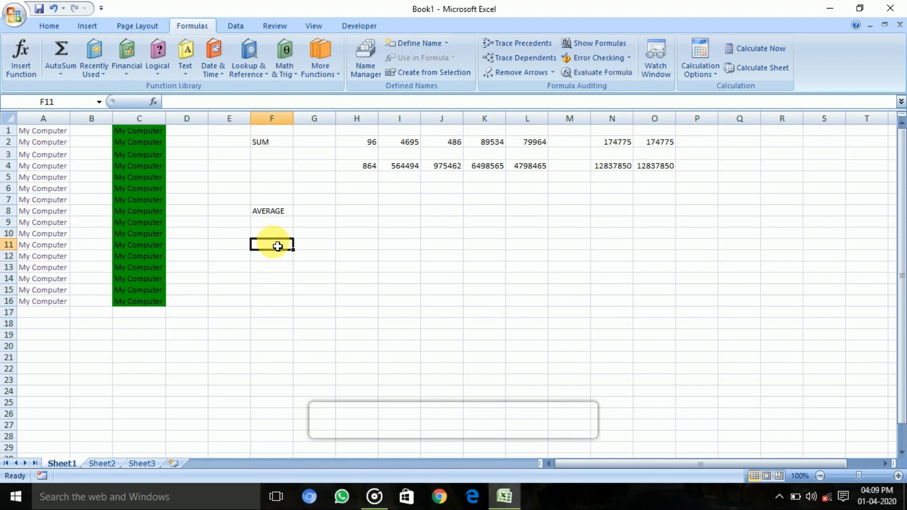
text(94)
key(Tab)
text(974)
key(Tab)
key(shift+Tab)
text(8)
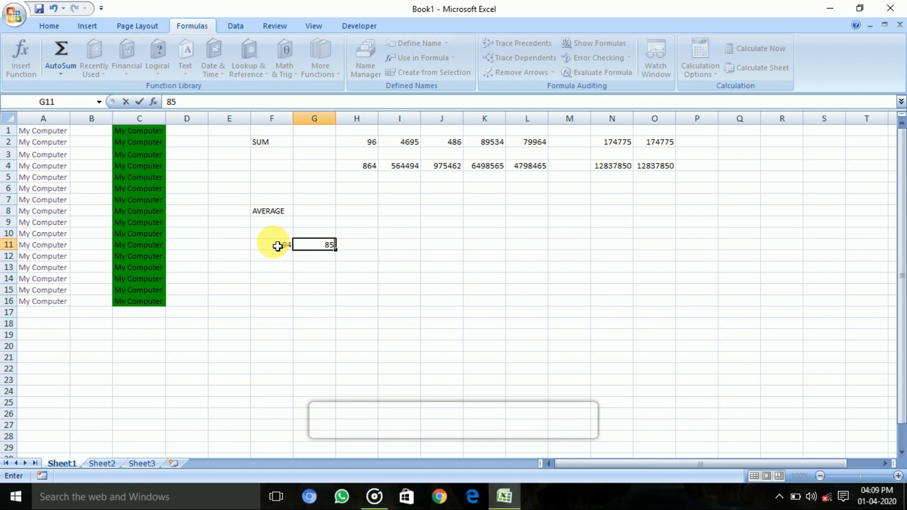
Step: Enter 61 in cell H11 and 45 in cell I11
key(Right)
text(894)
key(Right)
key(Left)
key(BackSpace)
text(61)
key(Tab)
text(45)
key(Tab)
Step: Enter 87 in cell J11 and 97 in cell K11
text(847)
key(ctrl+Return)
key(BackSpace)
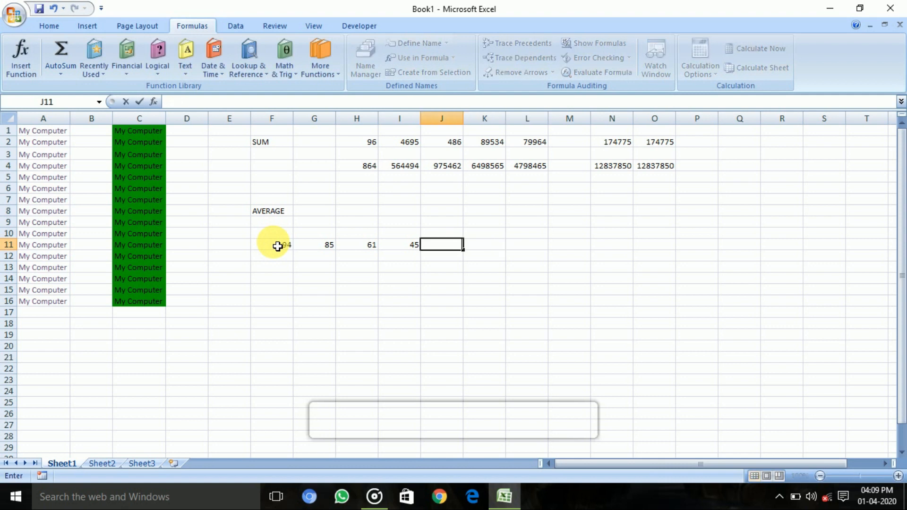
text(87)
key(Tab)
text(97)
key(Tab)
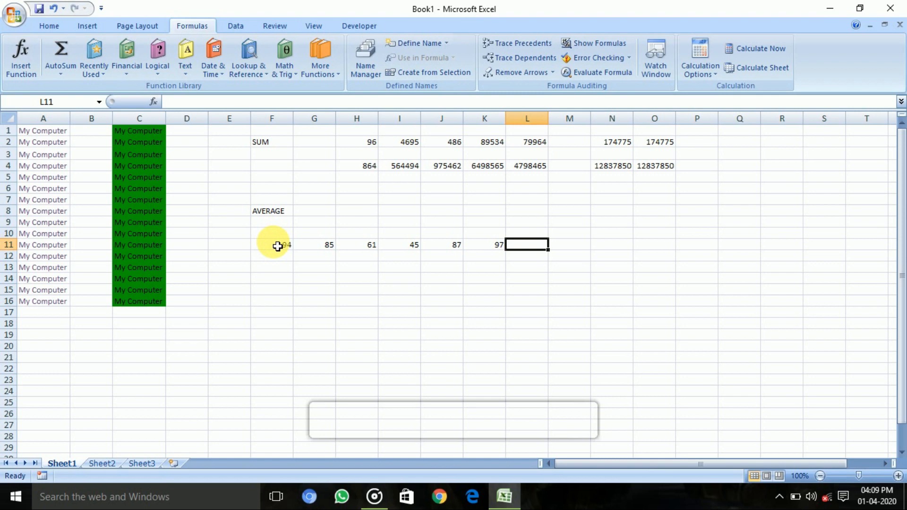
Step: Calculate the average of the row 11 numbers in cell M11 with the formula =AVERAGE(F11:K11)
key(Tab)
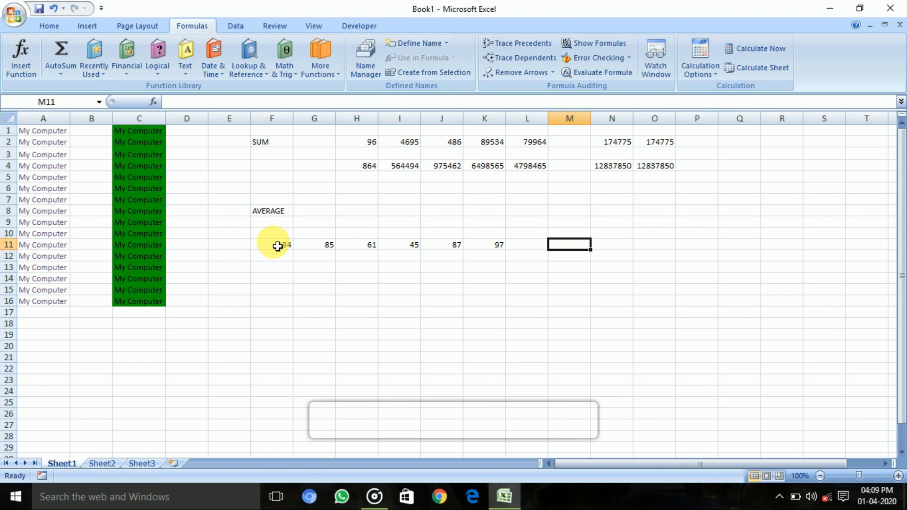
text(=)
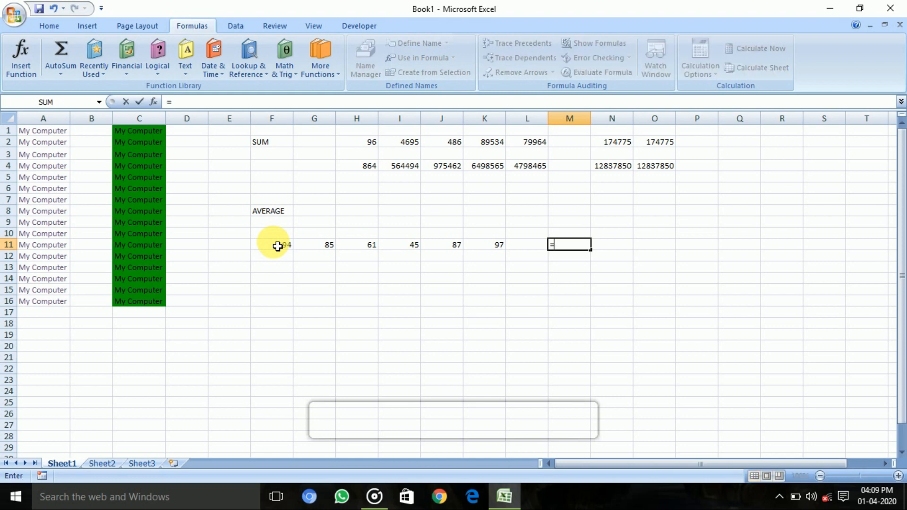
text(AV)
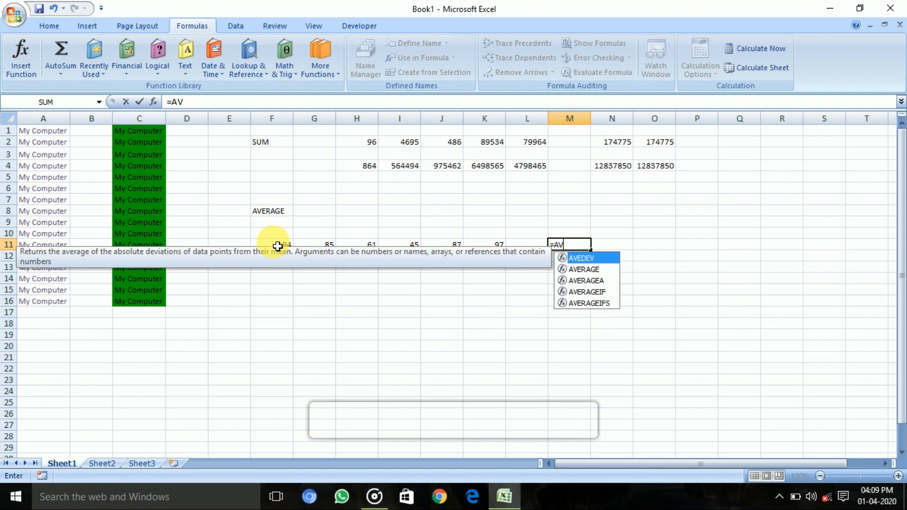
text(ERAGE()
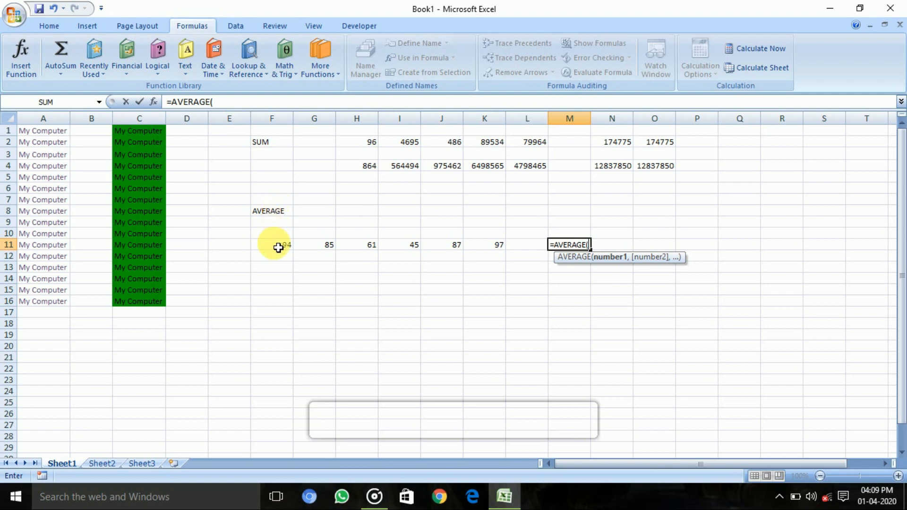
text(F11:)
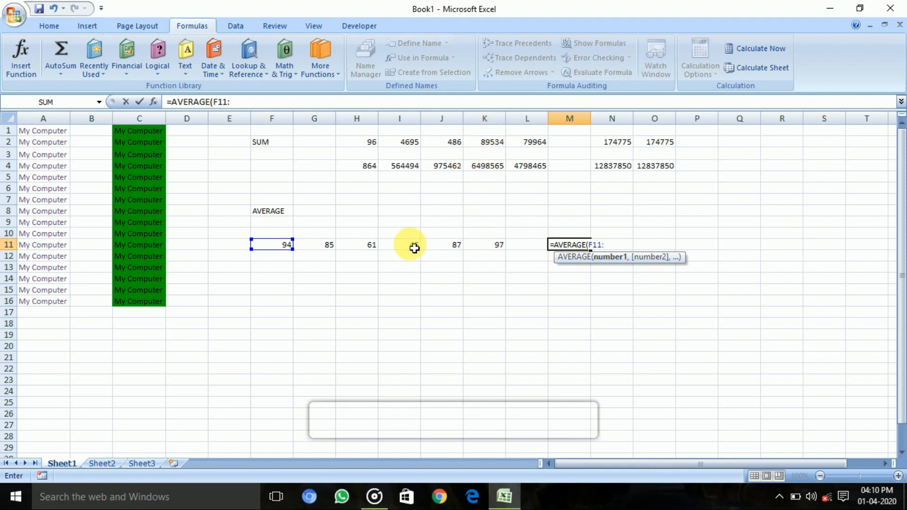
text(K1)
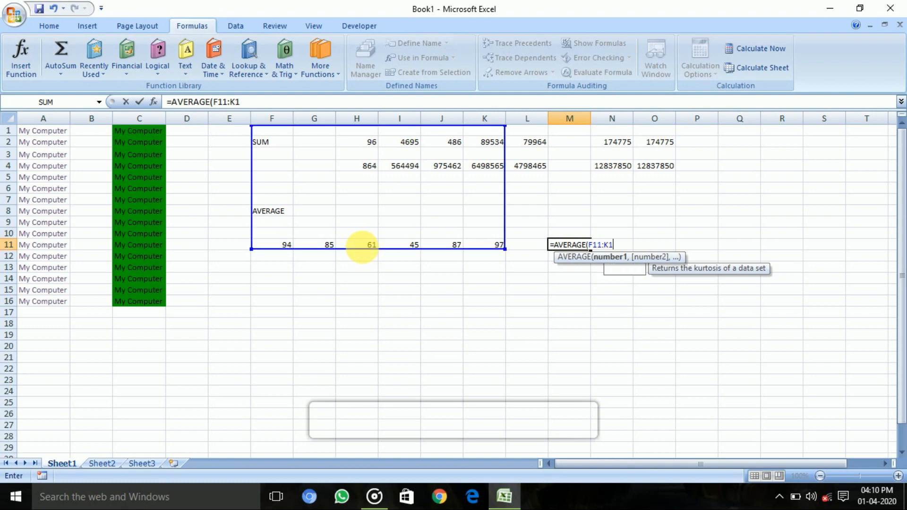
text(1))
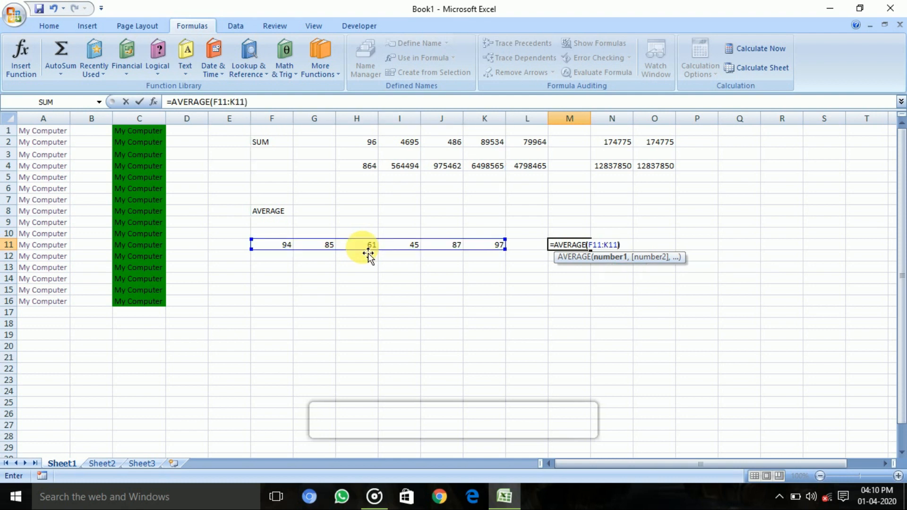
key(Return)
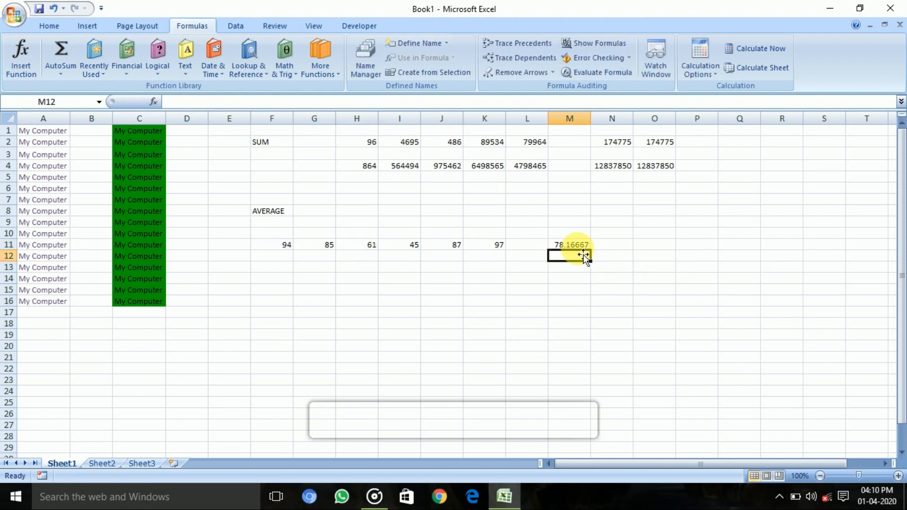
click(574, 245)
drag(283, 255, 461, 290)
click(478, 211)
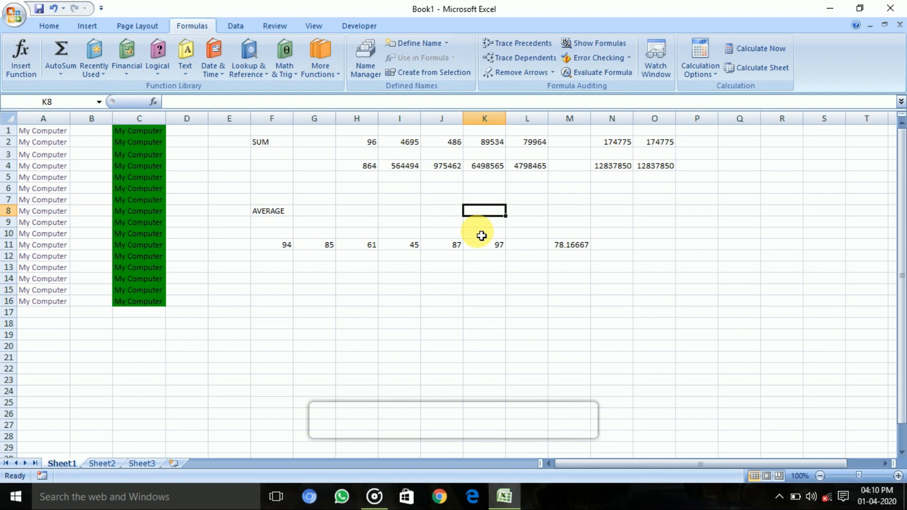
click(289, 176)
drag(279, 154, 687, 134)
click(302, 268)
Step: Start a second row of sample numbers with 75 in F14, 45 in G14 and 84 in H14
click(288, 279)
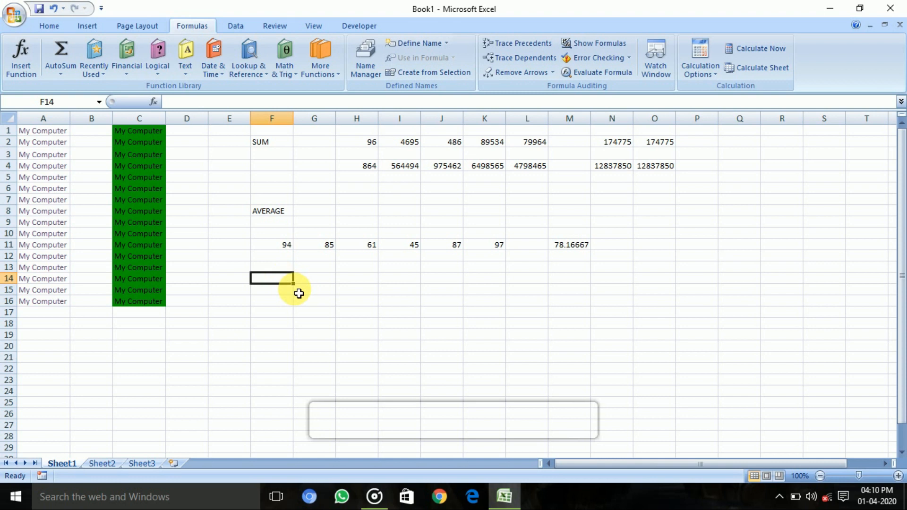
text(75)
key(Tab)
text(4)
text(84)
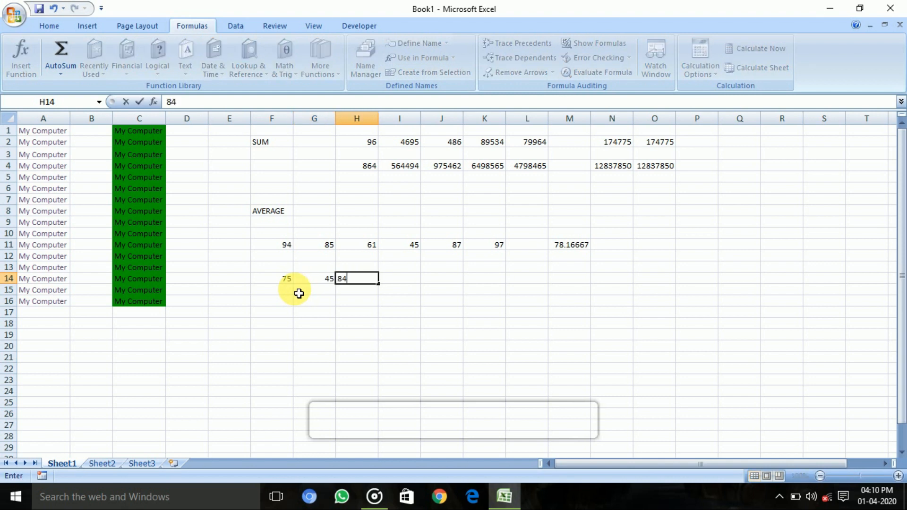
key(Right)
text(584)
key(Right)
key(Left)
key(BackSpace)
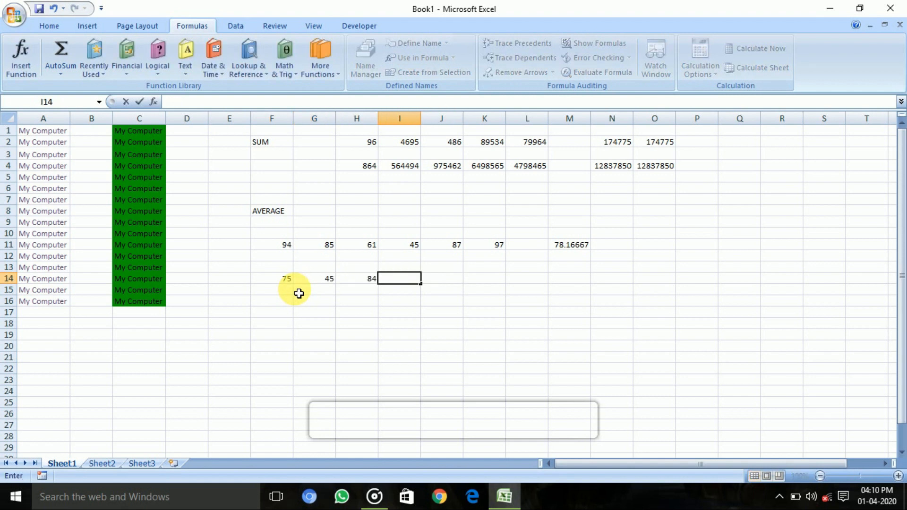
text(865)
key(Right)
key(Left)
key(BackSpace)
Step: Enter 64 in cell I14, 78 in J14 and 21 in K14
text(64)
key(Right)
text(7)
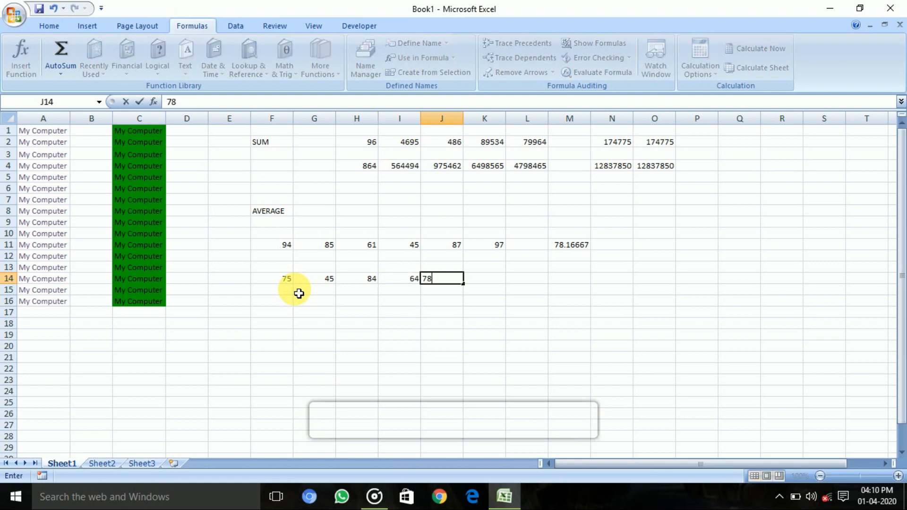
key(Right)
text(2)
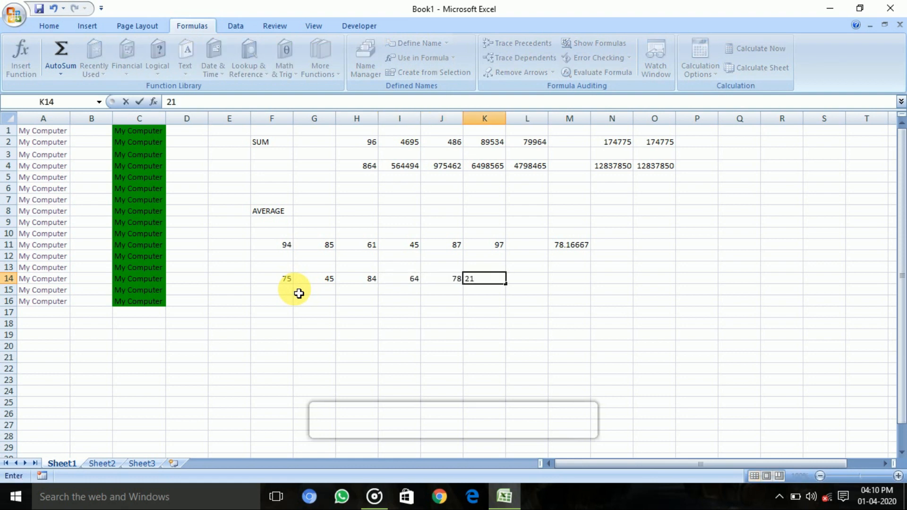
key(Right)
key(Right)
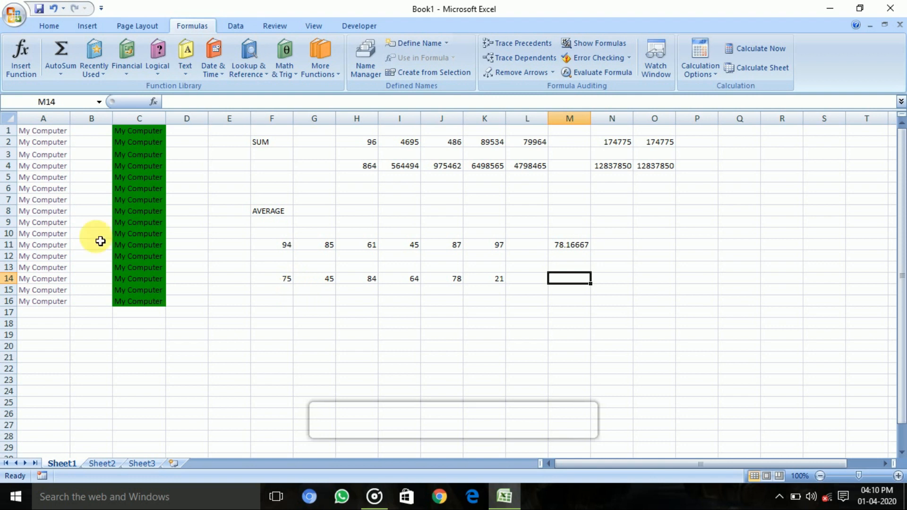
Step: Search Insert Function for AVERAGE and insert that function in cell M14
click(20, 57)
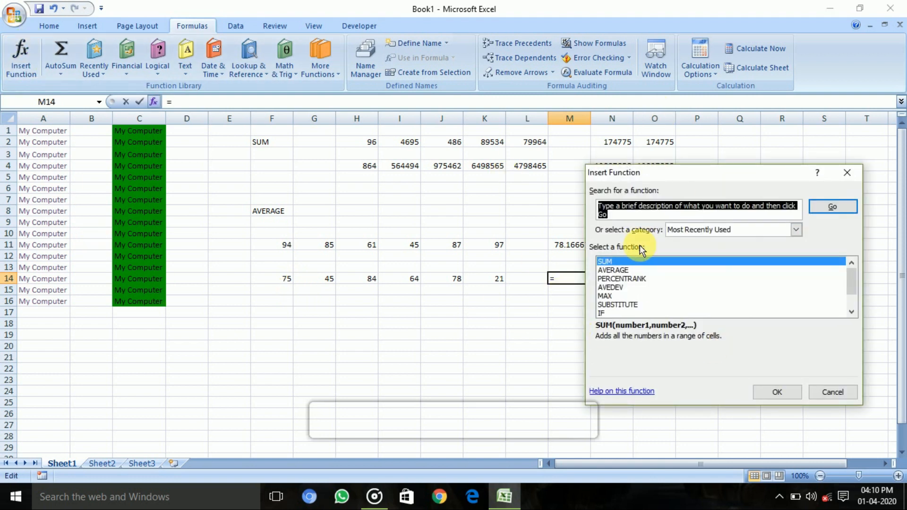
text(AVERAGE)
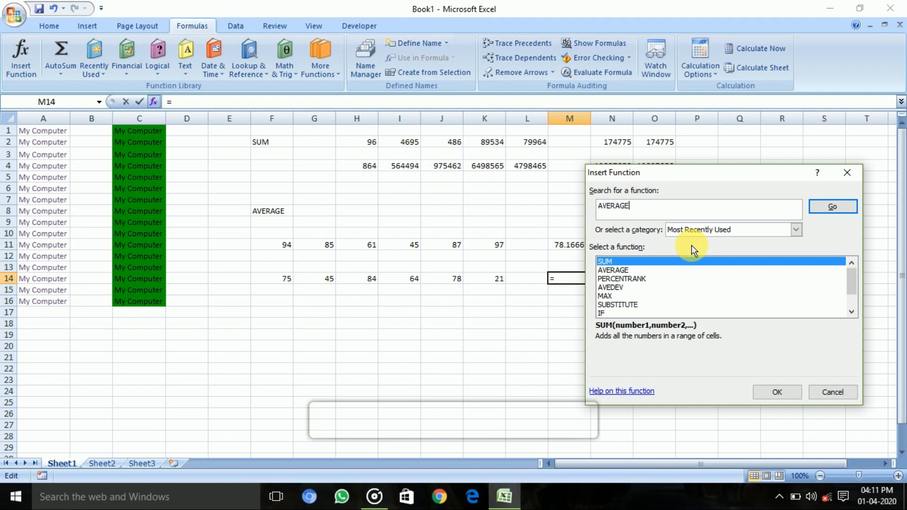
click(824, 205)
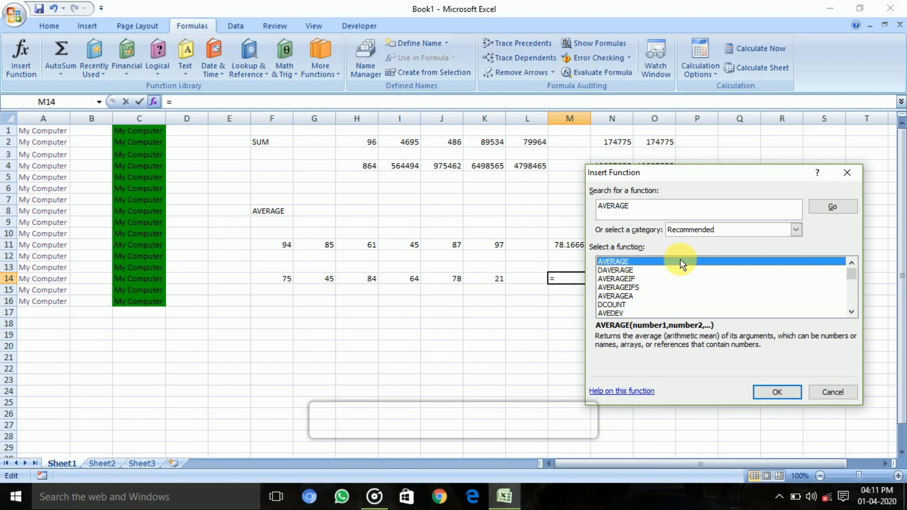
click(777, 391)
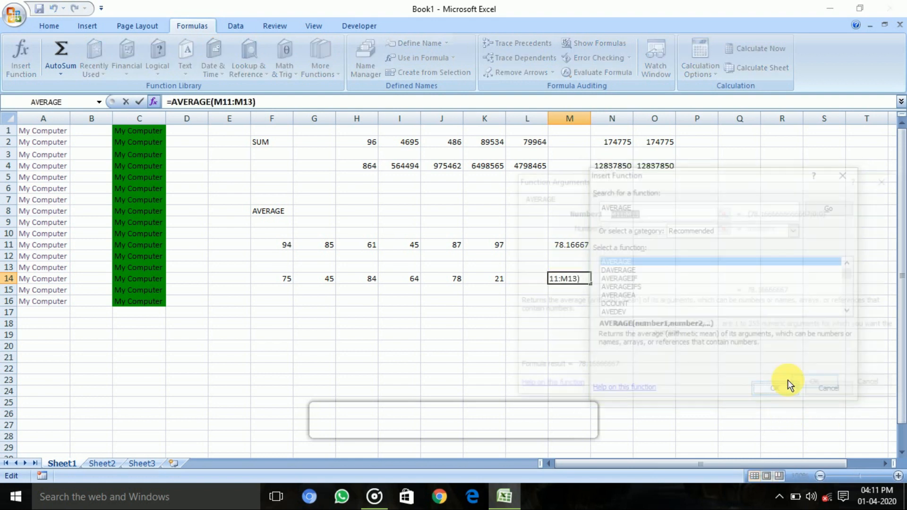
Step: Set the AVERAGE function's Number1 argument to the range F14:K14 and apply the function
drag(668, 178, 724, 151)
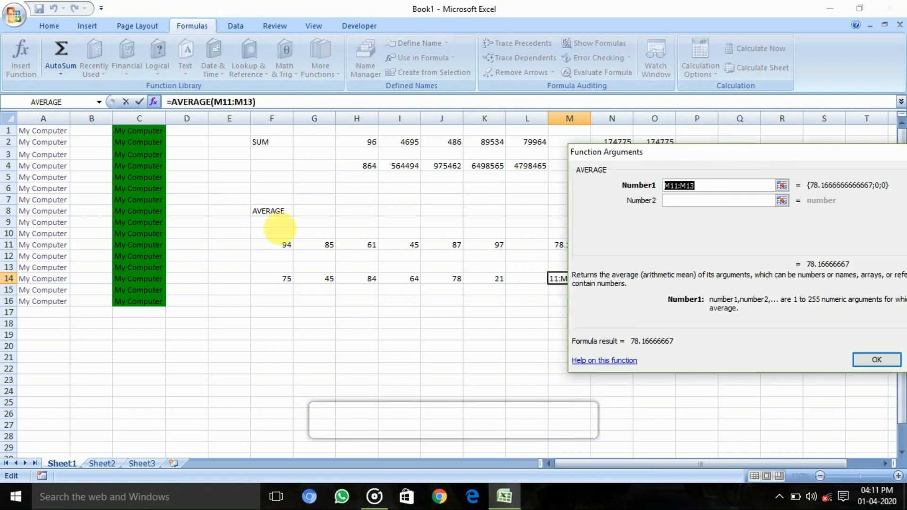
click(288, 282)
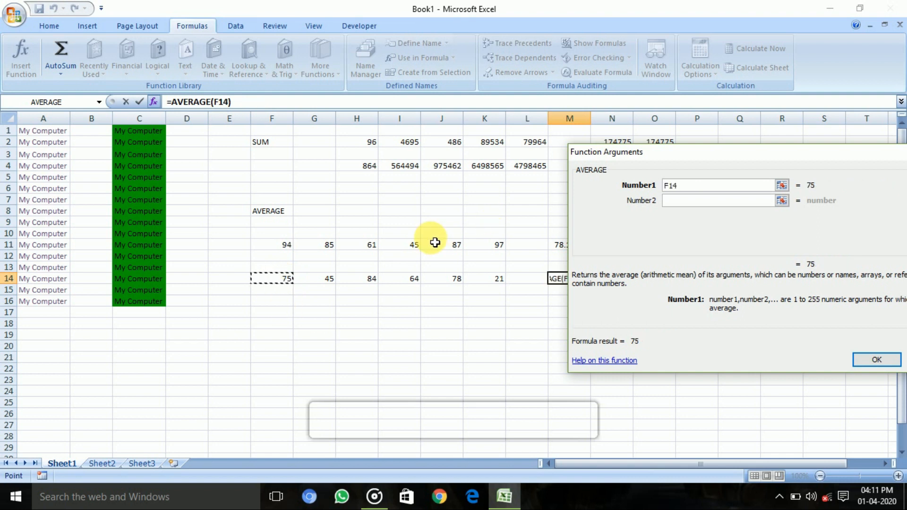
key(F8)
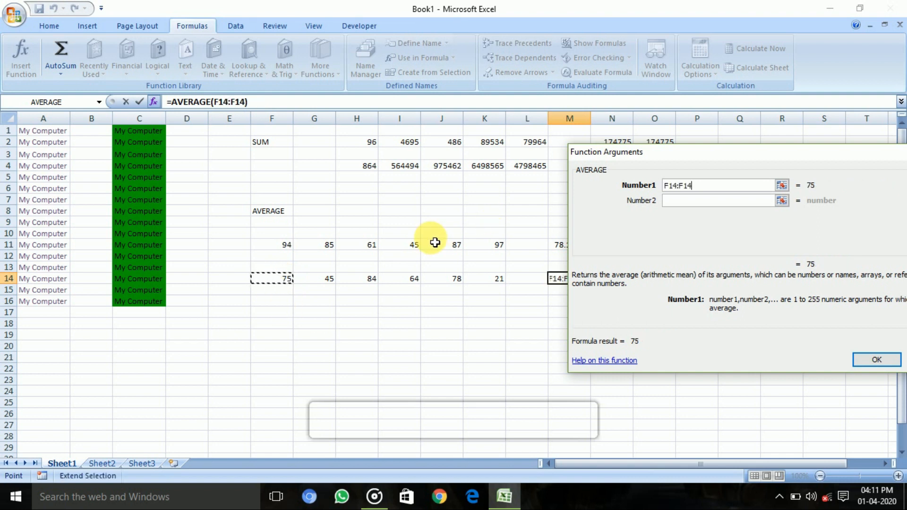
click(493, 282)
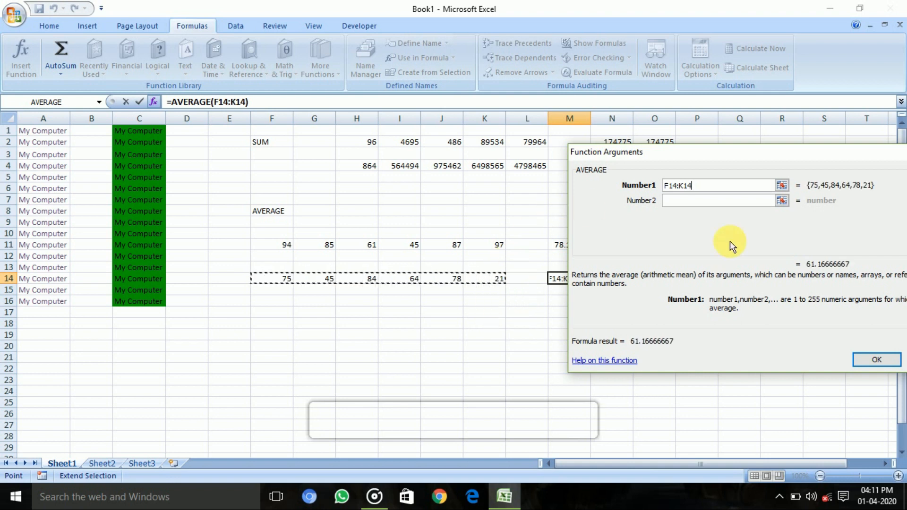
click(867, 365)
click(531, 315)
click(563, 309)
click(404, 335)
click(350, 347)
click(315, 338)
click(360, 314)
click(694, 290)
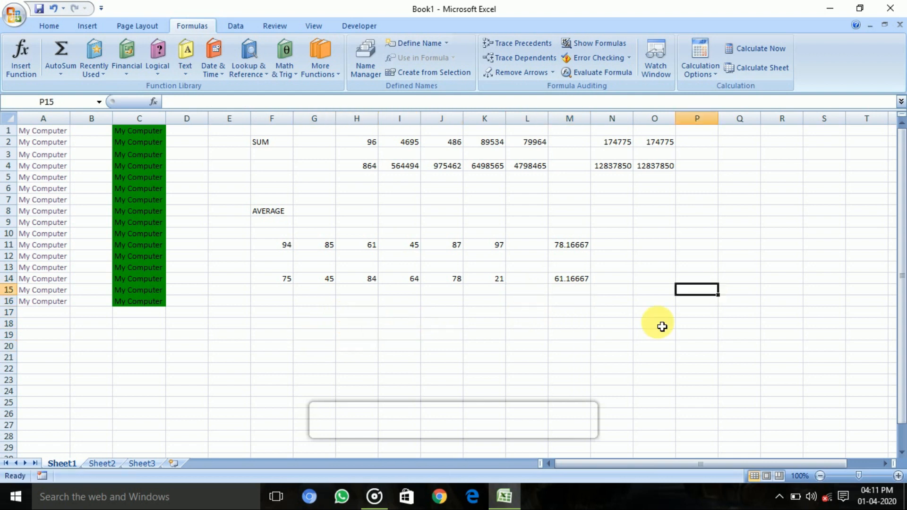
click(661, 323)
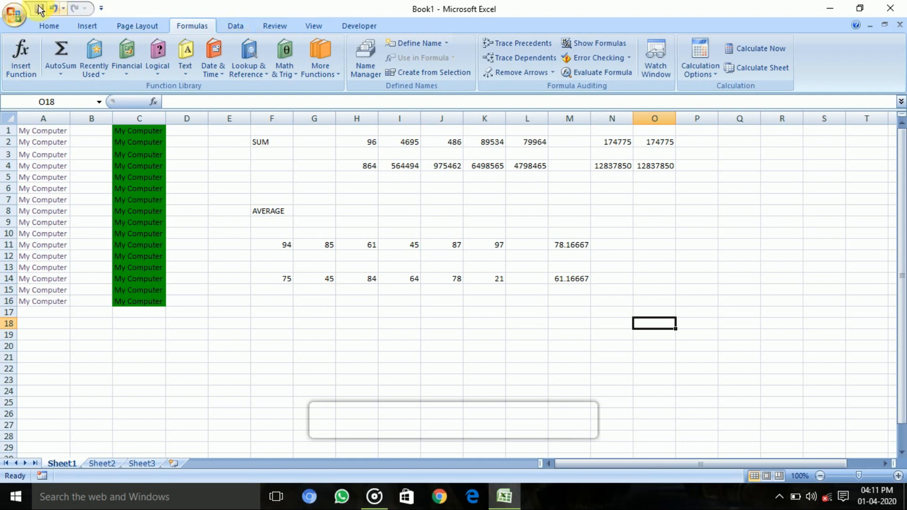
Step: Save the workbook in the Documents folder under the name Second Worksheet
click(15, 14)
mouse_move(28, 131)
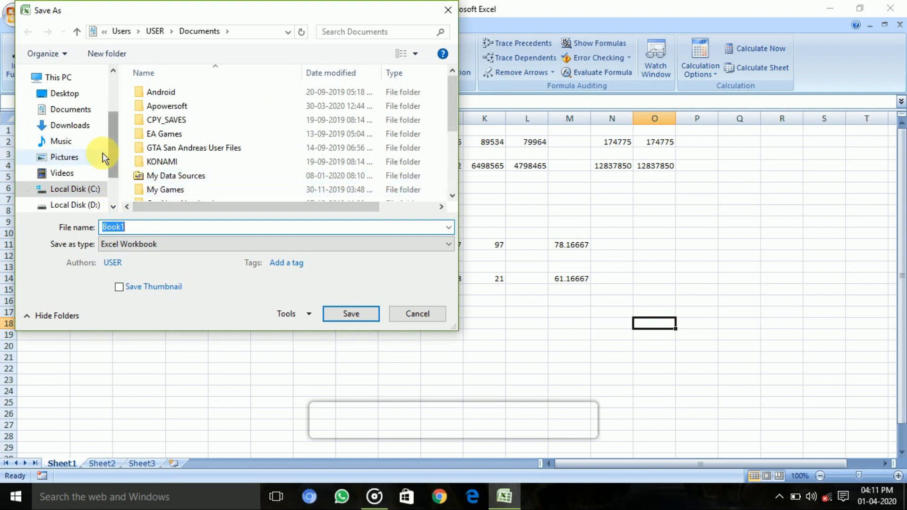
click(78, 125)
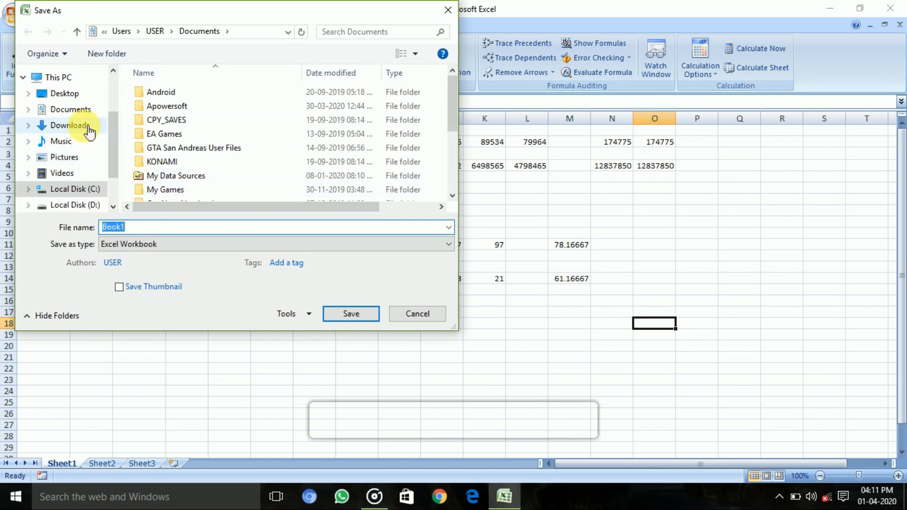
click(76, 109)
drag(133, 227, 63, 241)
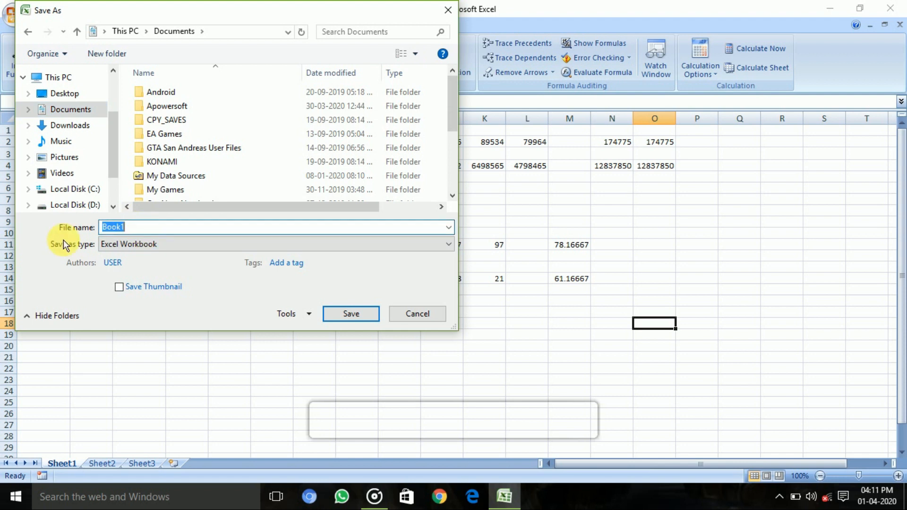
text(Second Worksheet)
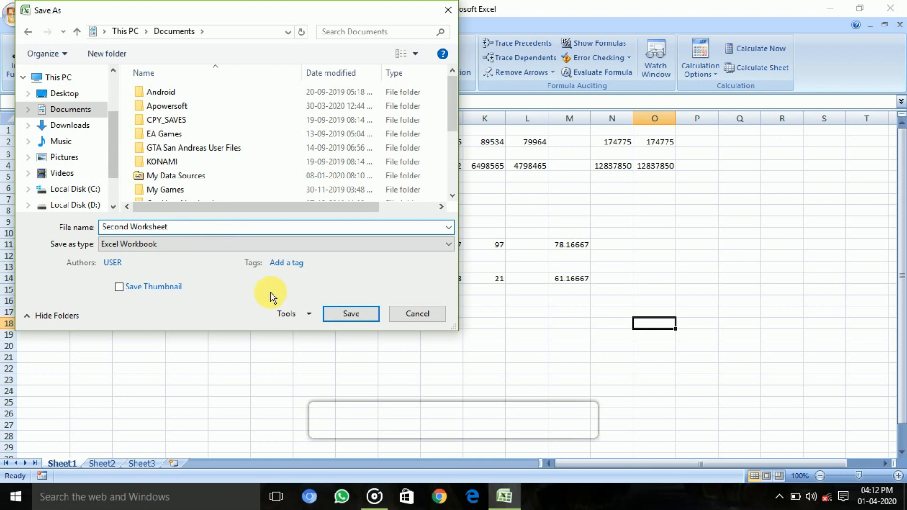
click(360, 314)
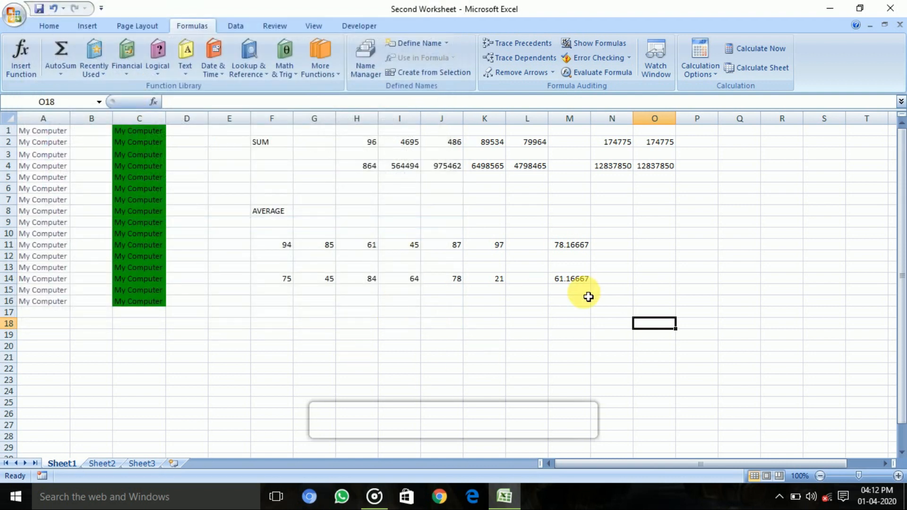
Step: Close the workbook and reopen Second Worksheet from the Documents folder in File Explorer
click(890, 9)
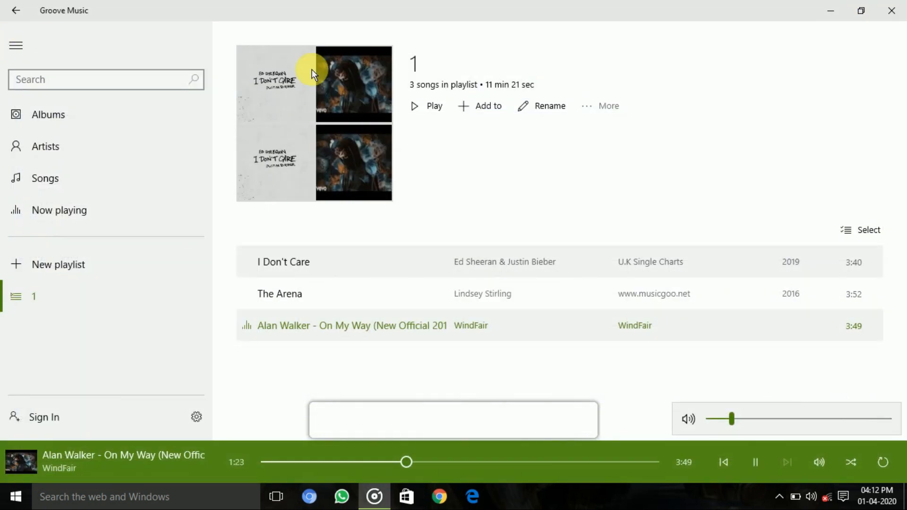
click(825, 9)
double_click(11, 17)
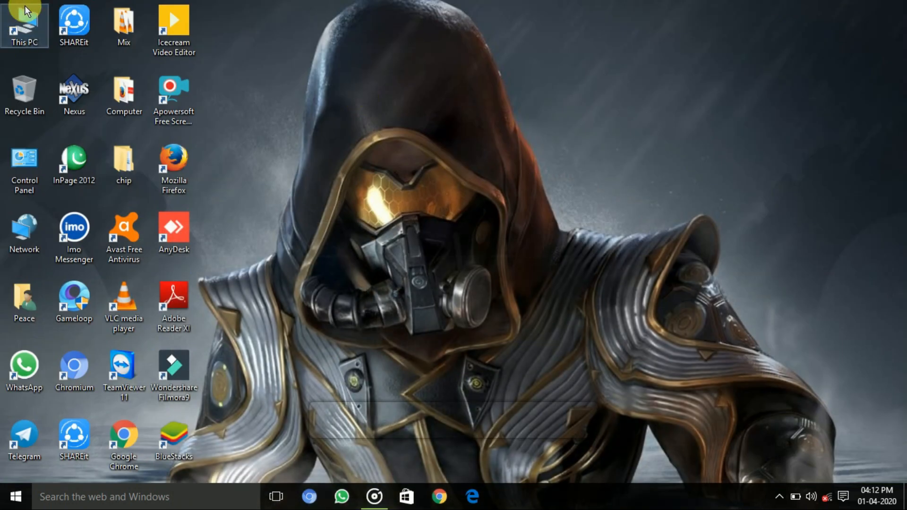
double_click(407, 107)
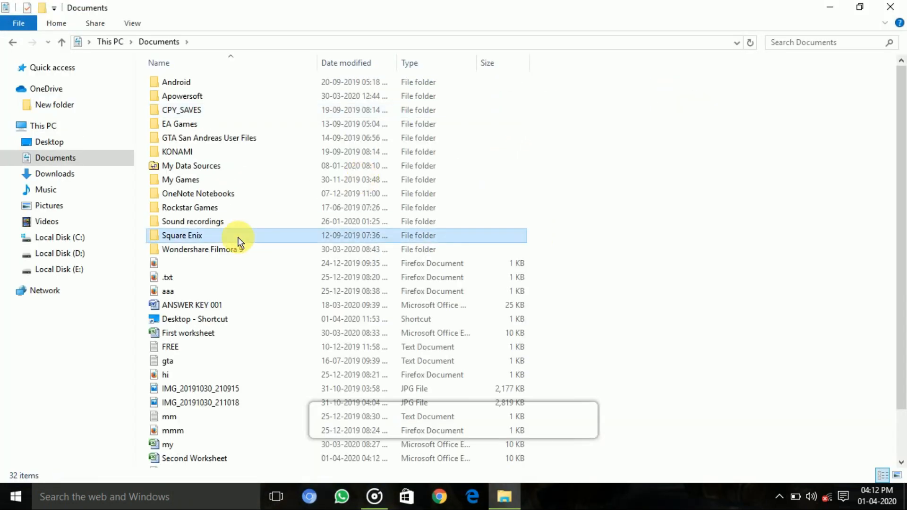
double_click(218, 461)
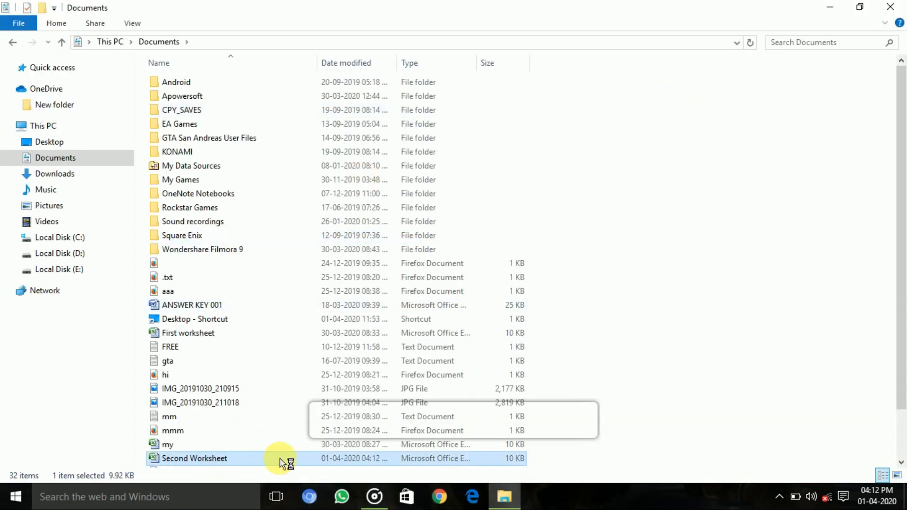